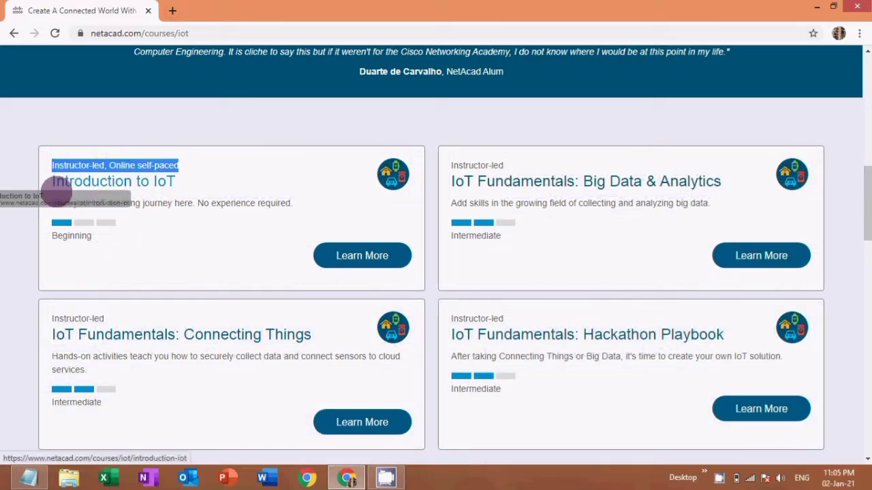
- Open the Introduction to IoT course page from the IoT courses list
left_click_drag(202, 176, 86, 177)
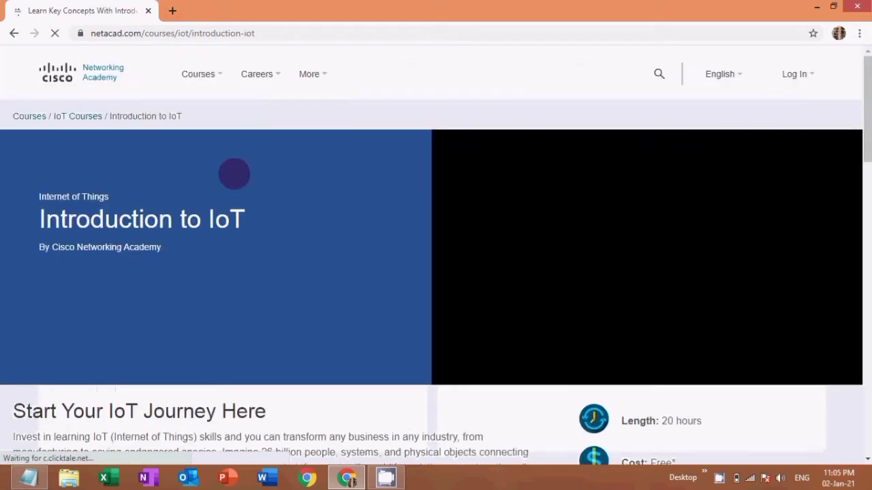
- Review the course title, provider, length, Free cost, Beginning level and learning type details
triple_click(106, 219)
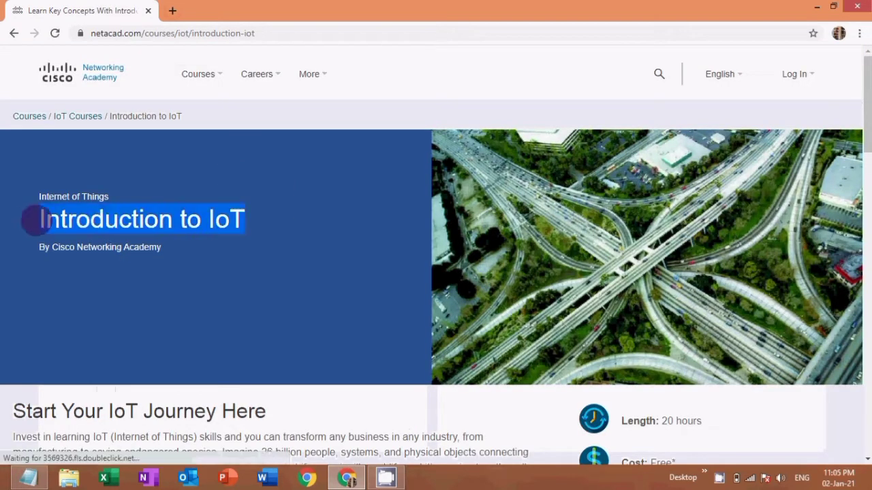
left_click(107, 247)
triple_click(107, 247)
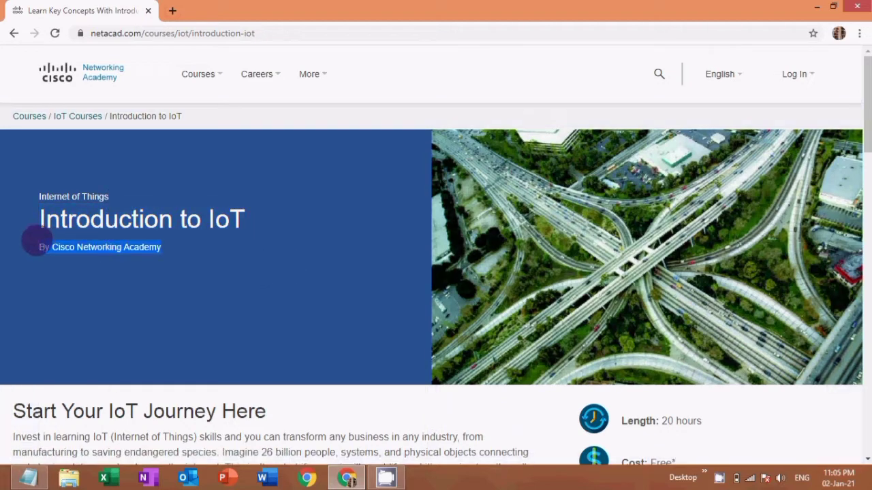
scroll(865, 89, "down", 3)
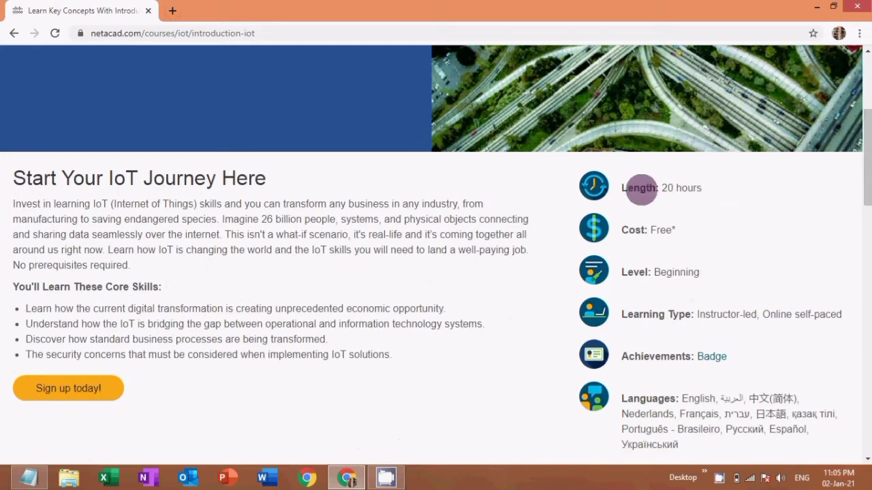
left_click_drag(638, 189, 593, 189)
left_click_drag(679, 230, 594, 229)
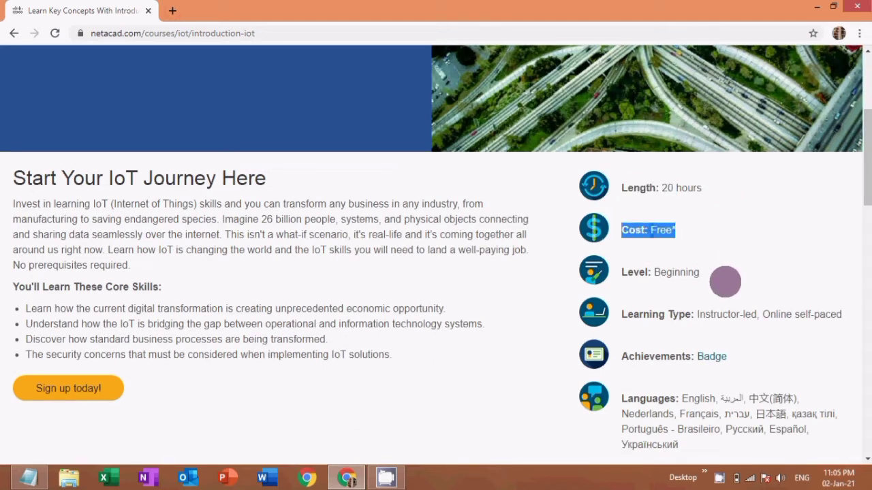
left_click_drag(700, 272, 619, 272)
left_click(692, 318)
left_click_drag(728, 314, 618, 313)
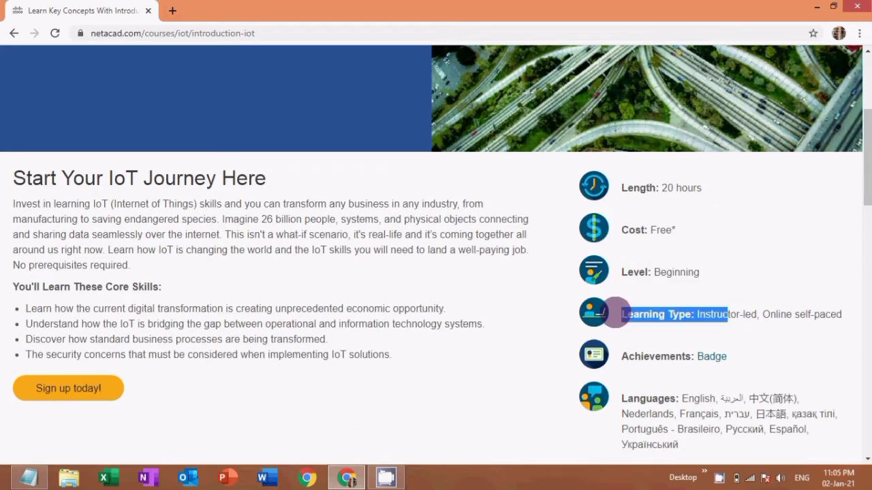
left_click(526, 367)
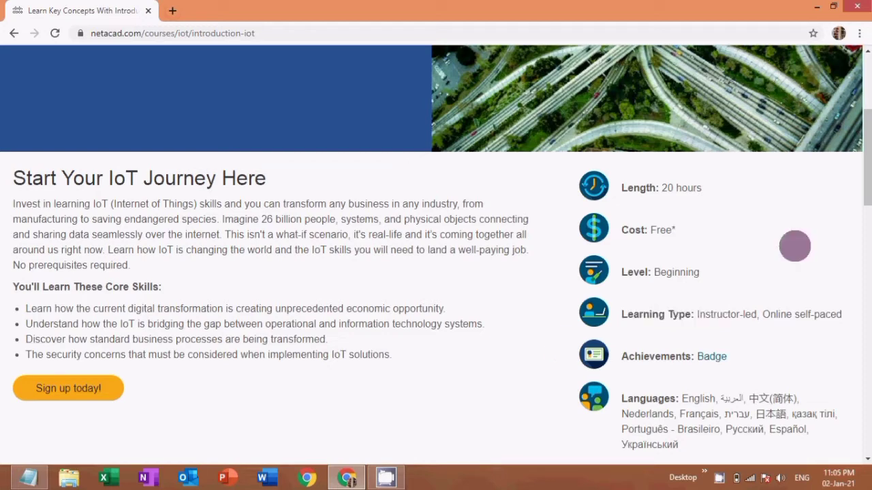
left_click_drag(863, 181, 863, 235)
left_click_drag(803, 301, 611, 308)
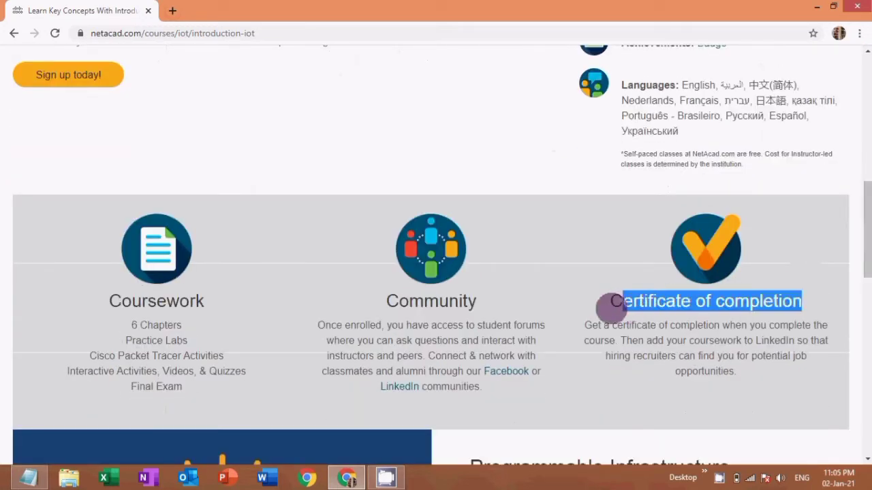
left_click_drag(863, 232, 863, 154)
- Sign up for the English edition of the course from the language list
left_click(68, 385)
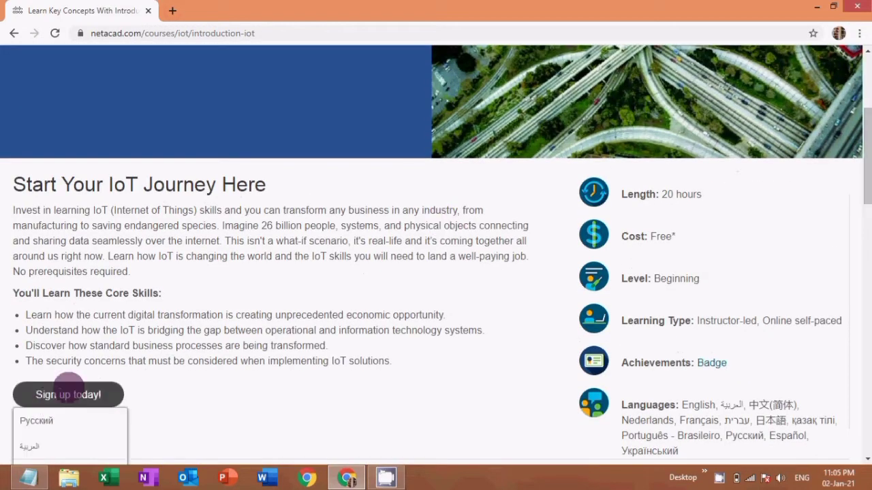
left_click_drag(861, 155, 867, 215)
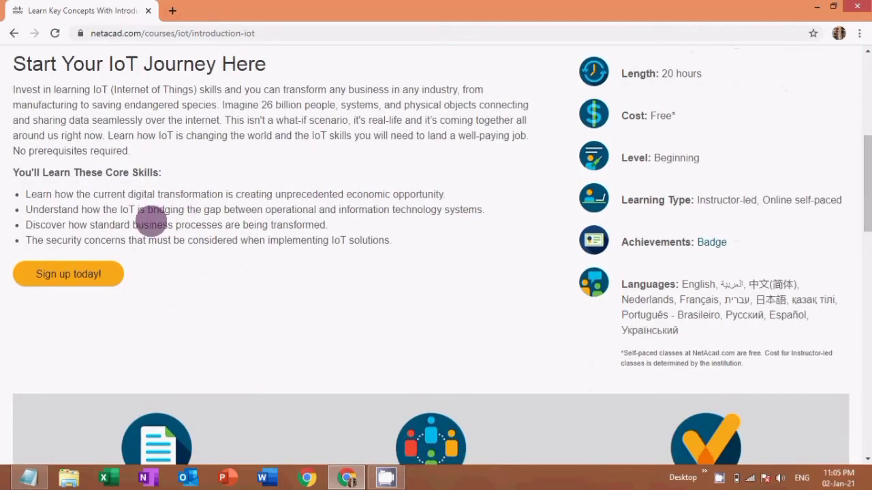
left_click(89, 273)
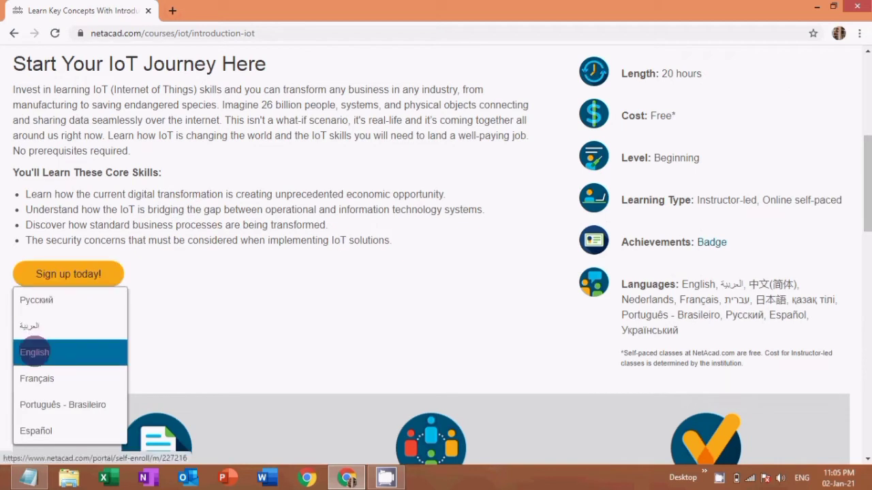
left_click(34, 352)
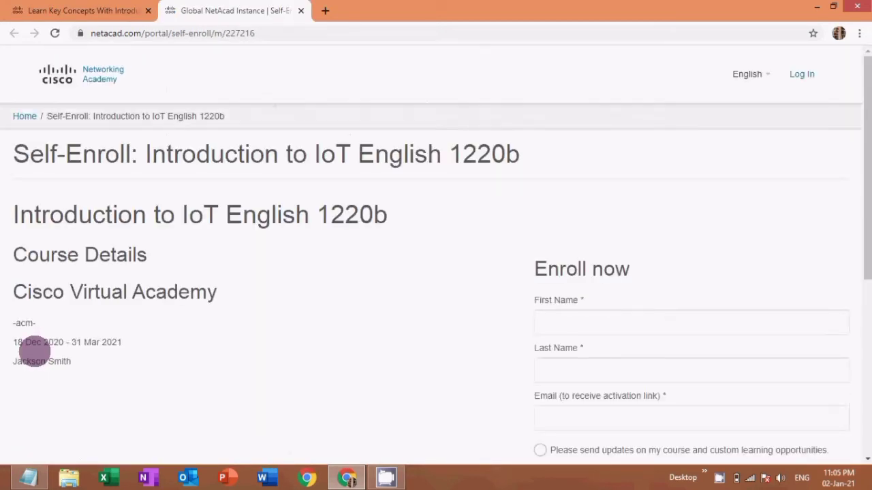
left_click_drag(407, 215, 19, 215)
left_click_drag(151, 254, 21, 250)
left_click_drag(236, 270, 146, 298)
left_click(223, 291)
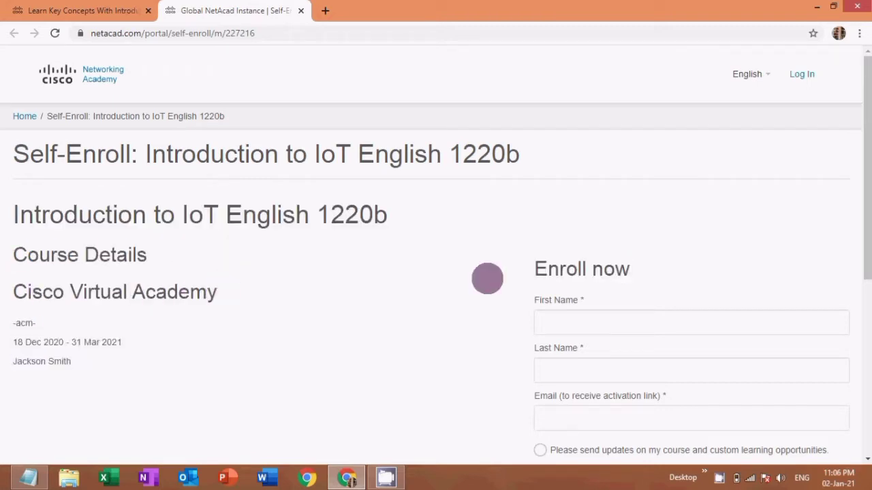
left_click_drag(863, 190, 863, 244)
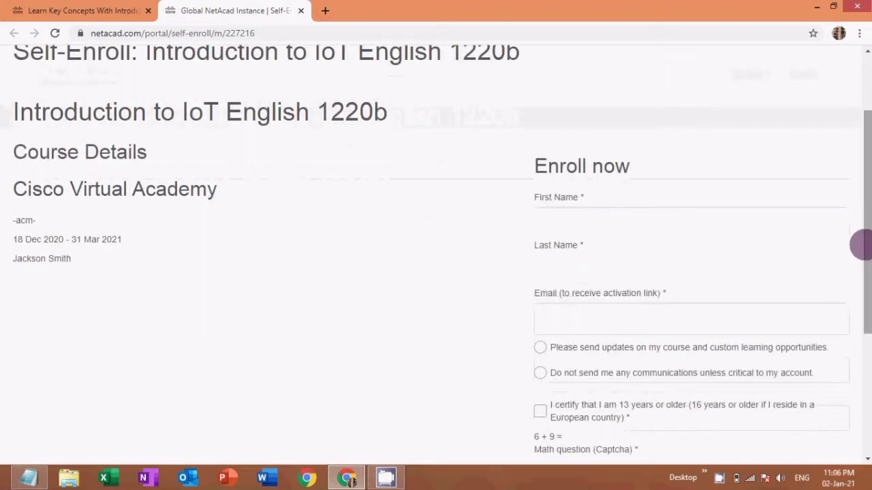
key("ctrl+plus")
key("ctrl+plus")
scroll(862, 244, "down", 2)
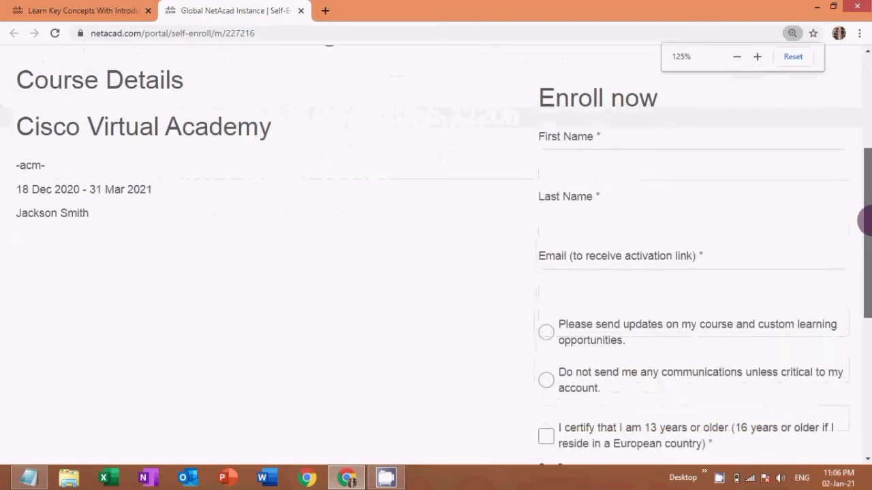
left_click(606, 176)
- Fill in the first name, last name and a saved e-mail address on the enrollment form
left_click(592, 170)
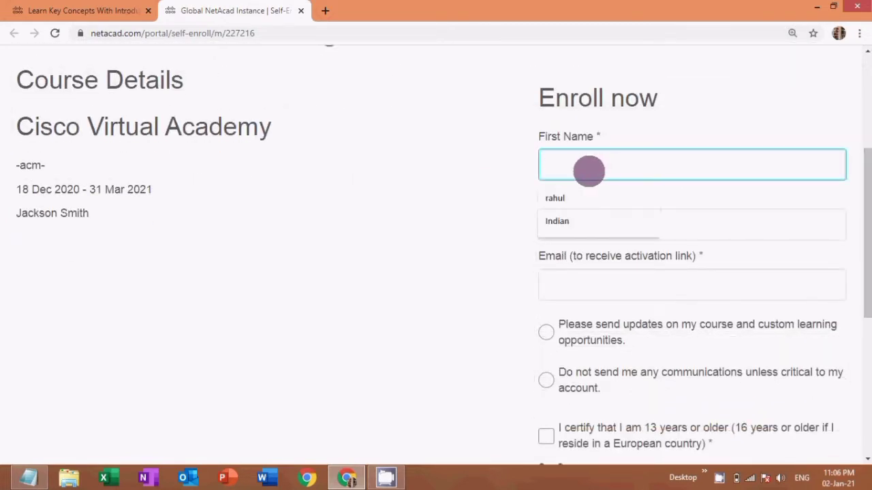
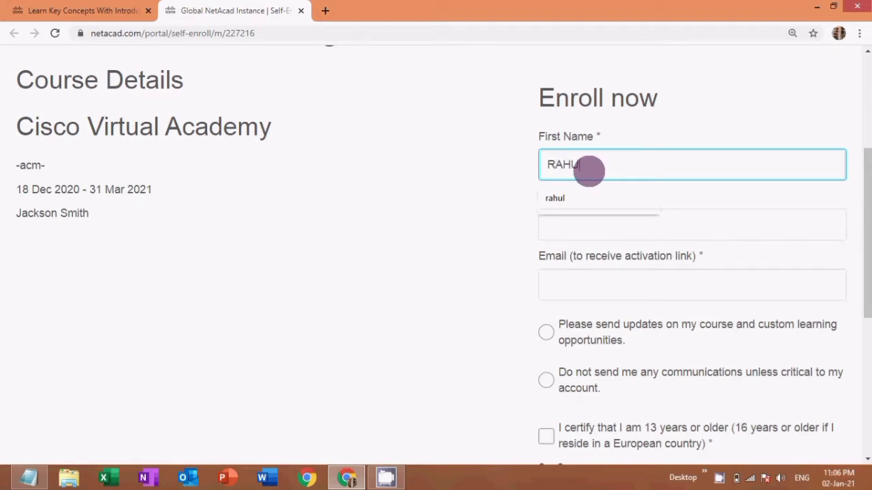
left_click(570, 231)
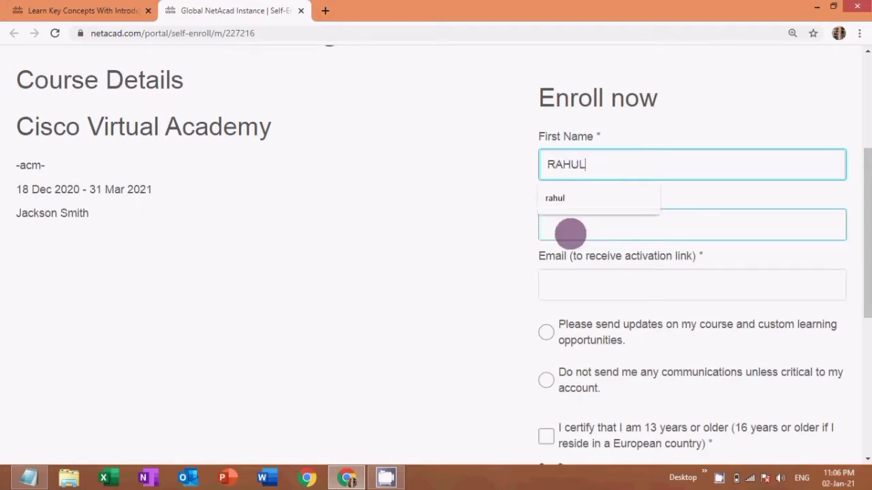
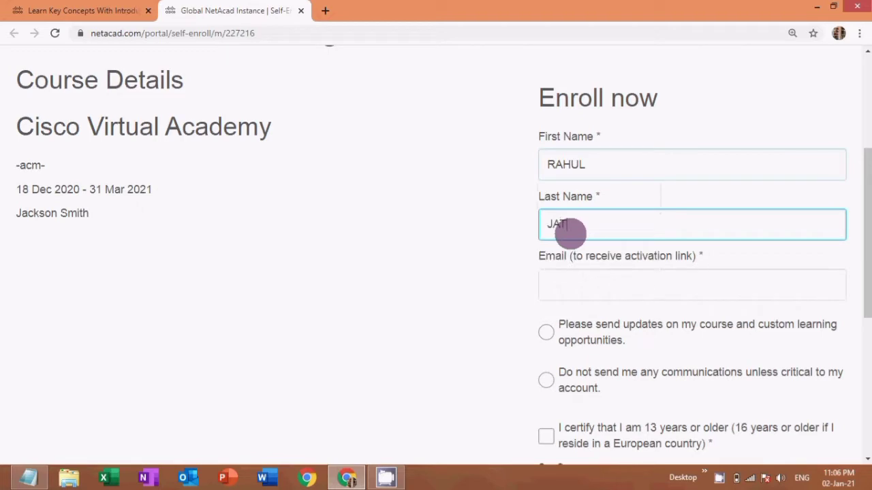
left_click(615, 283)
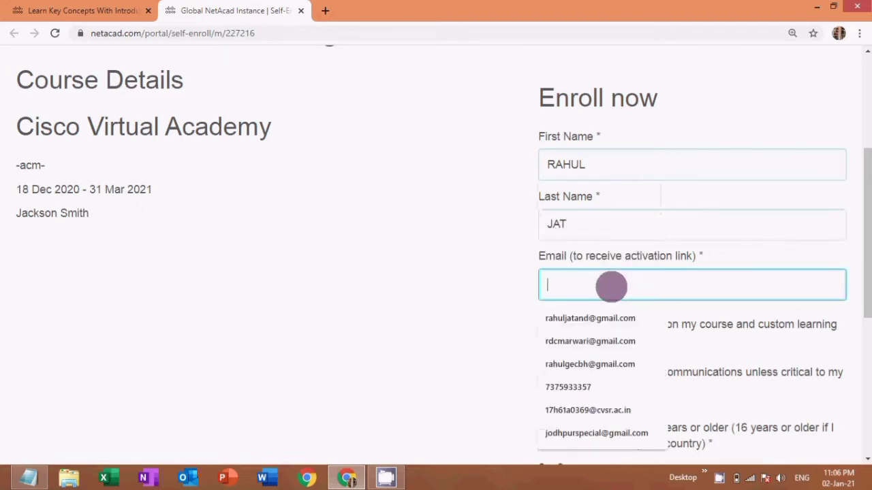
type("RA")
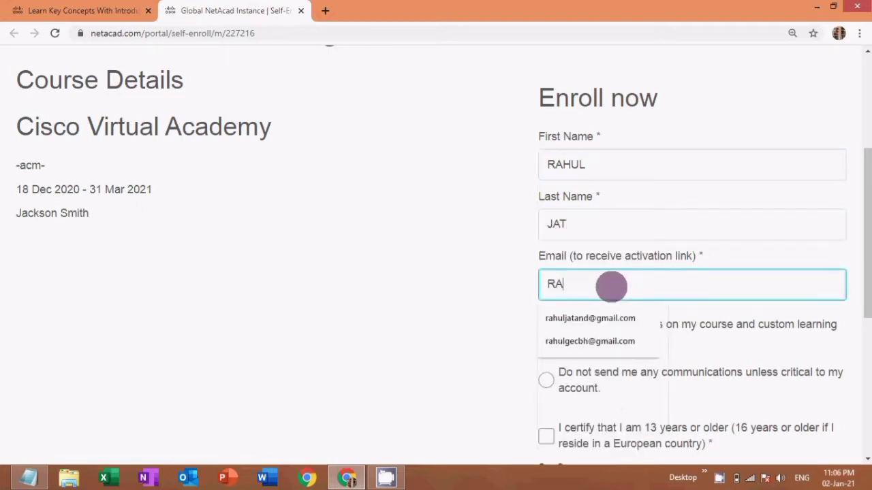
left_click(590, 318)
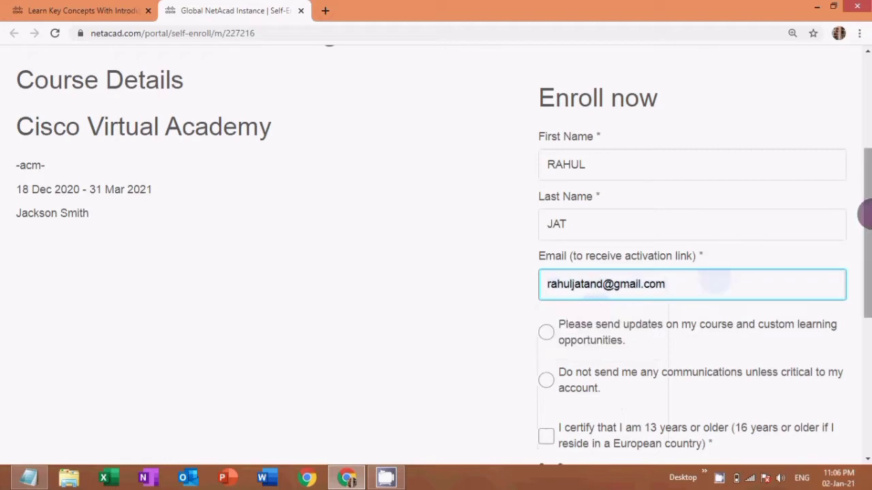
- Opt out of non-critical communications and certify being 13 or older
scroll(862, 279, "down", 2)
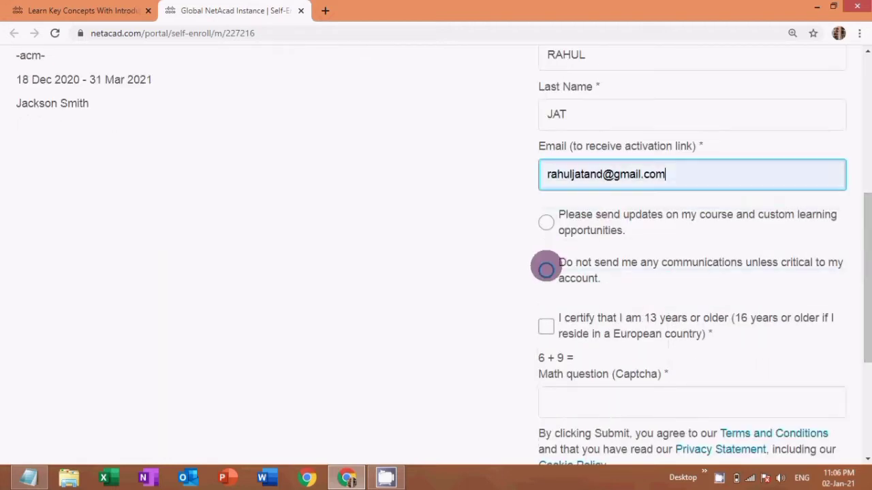
left_click(546, 269)
left_click_drag(865, 252, 858, 291)
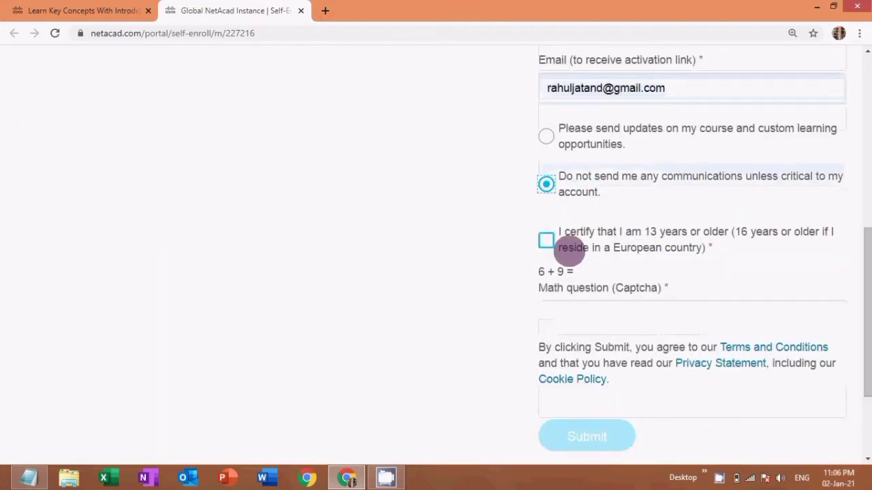
left_click(546, 241)
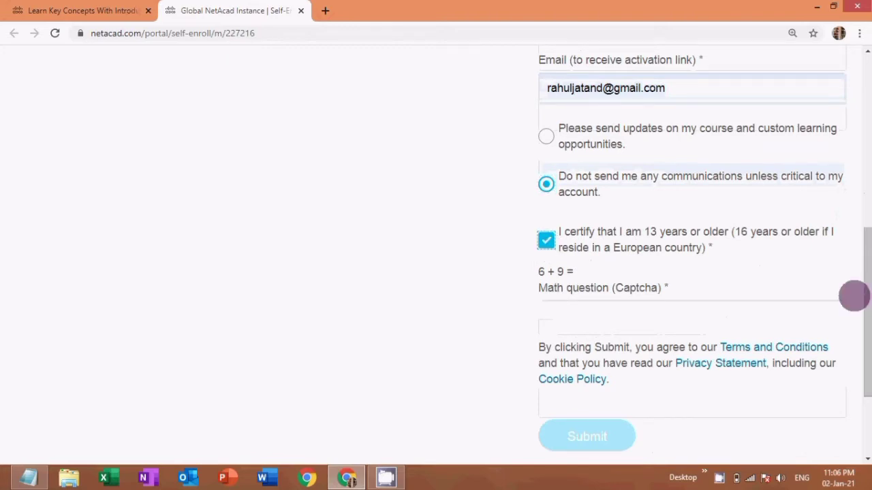
left_click_drag(853, 296, 858, 312)
- Answer the math captcha with 15 and submit the form
left_click(660, 276)
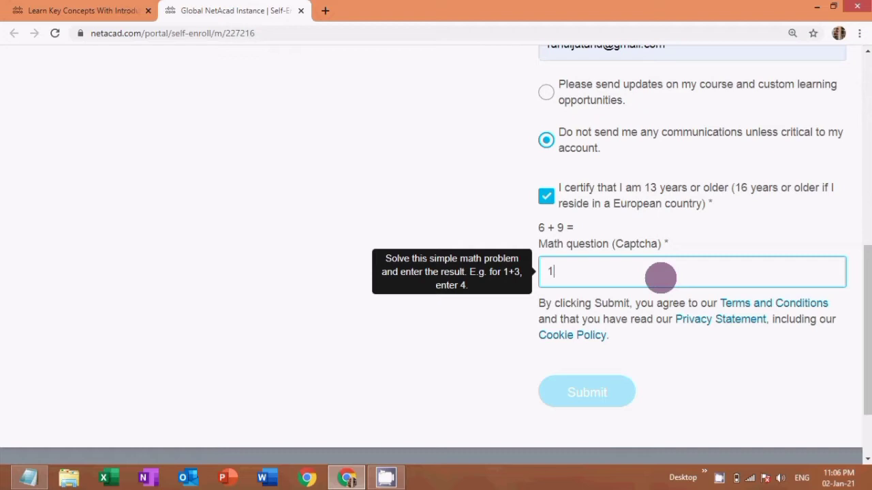
type("15")
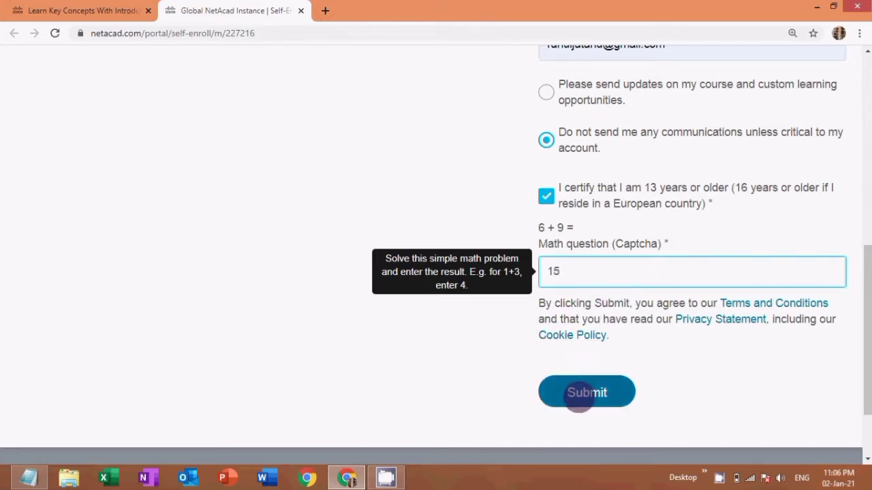
left_click(579, 398)
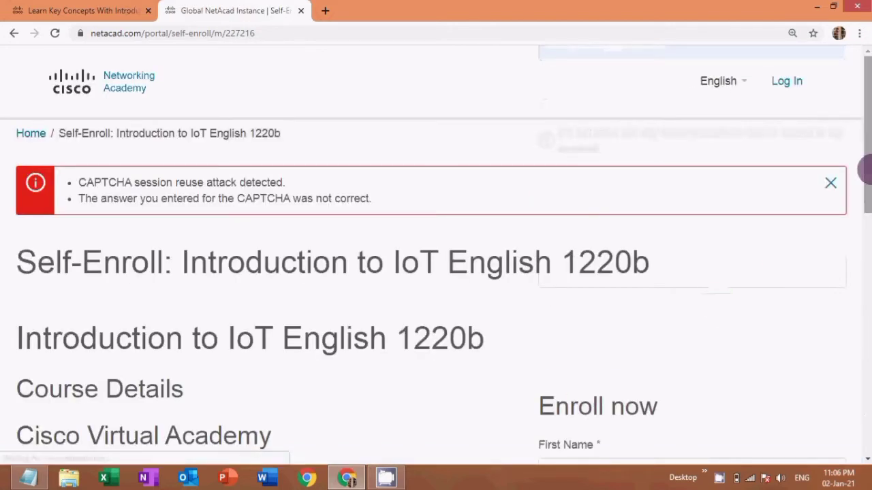
- Retry the math captcha with 7, then clear the answer and resubmit
scroll(861, 269, "down", 4)
left_click_drag(861, 269, 852, 370)
left_click(608, 294)
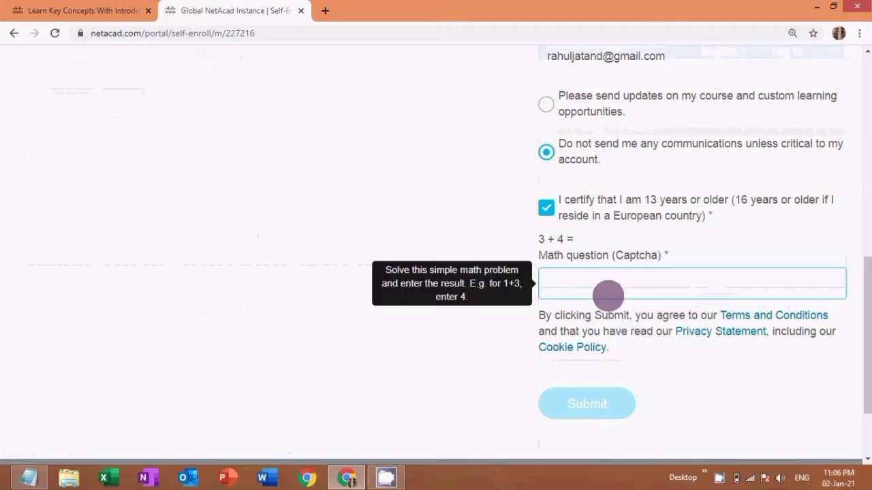
type("7")
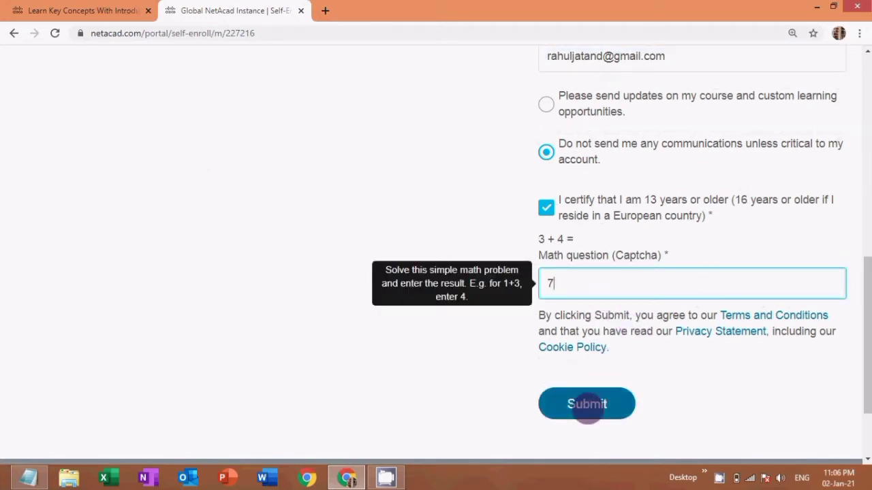
left_click(587, 405)
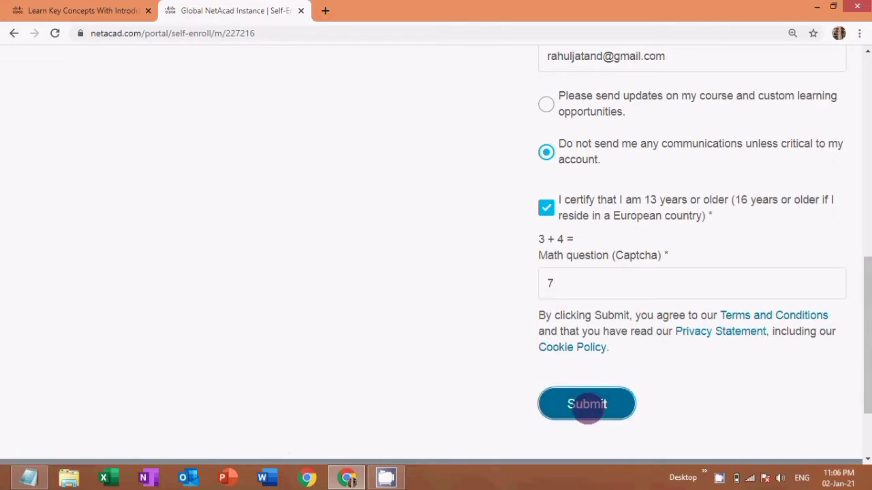
left_click_drag(856, 218, 866, 370)
left_click(582, 293)
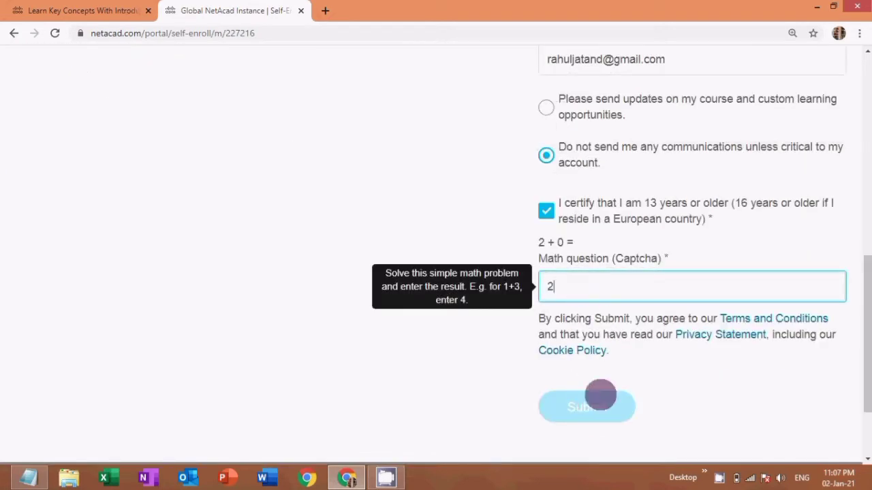
key("BackSpace")
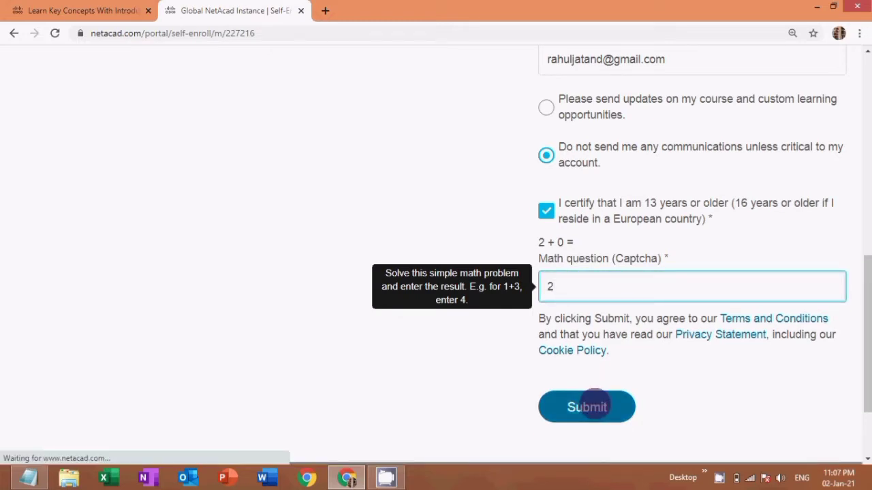
left_click(595, 404)
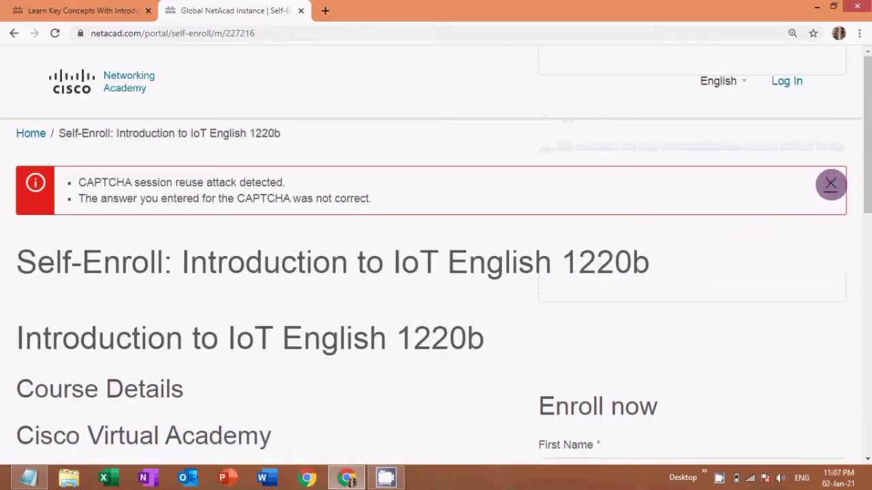
- Dismiss the CAPTCHA error, enter 19 as the captcha answer and submit
left_click(830, 183)
left_click_drag(863, 130, 867, 301)
left_click(642, 315)
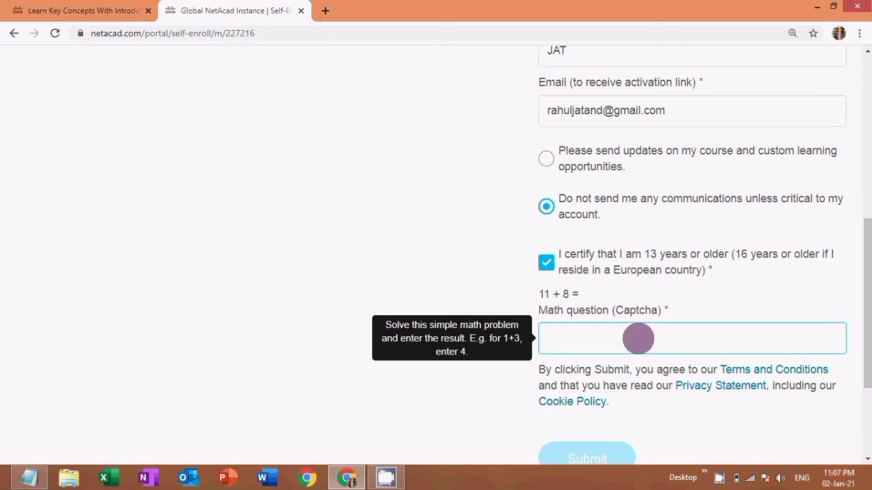
scroll(638, 338, "down", 2)
left_click(636, 338)
left_click(579, 181)
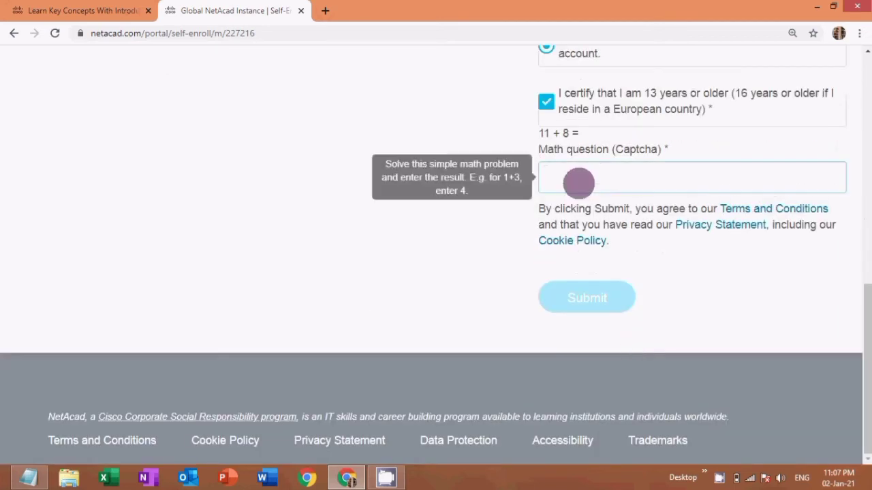
type("1")
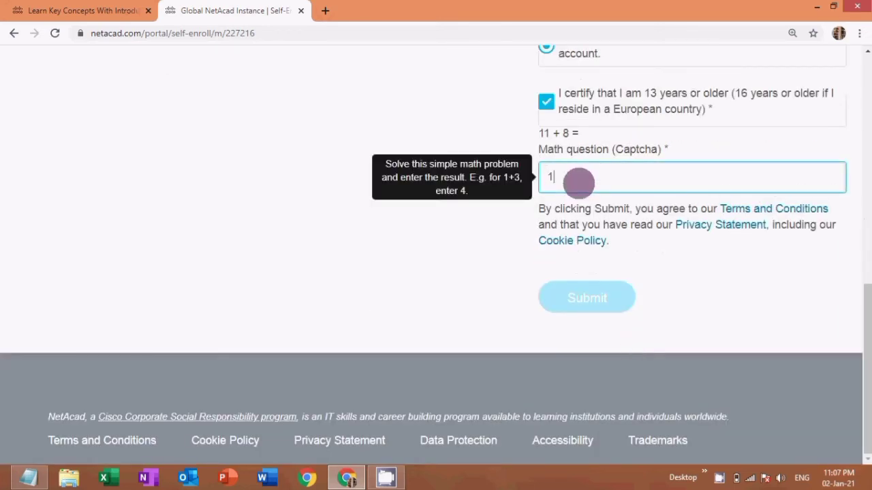
type("9")
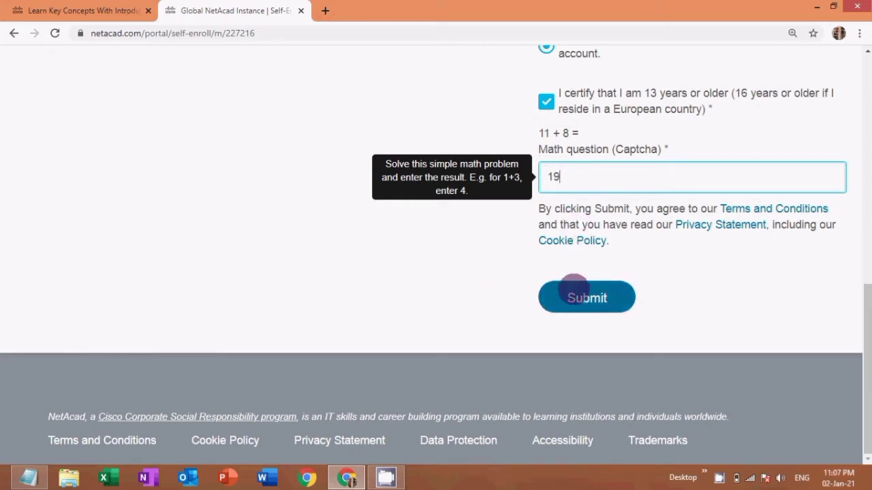
left_click(575, 289)
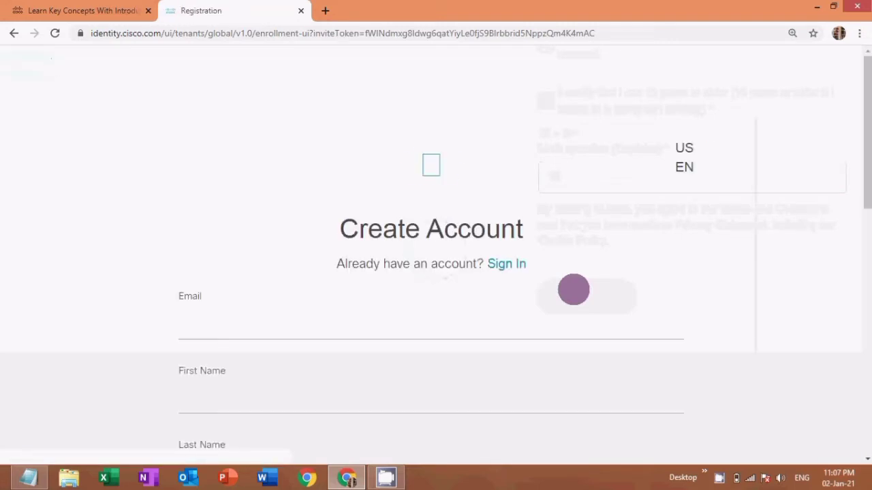
- Set the Country or Region to India
left_click_drag(862, 132, 862, 235)
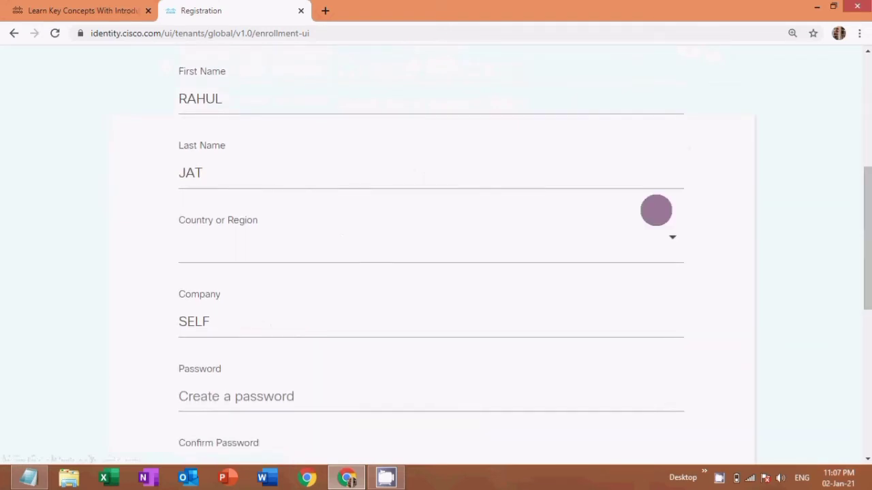
left_click(641, 234)
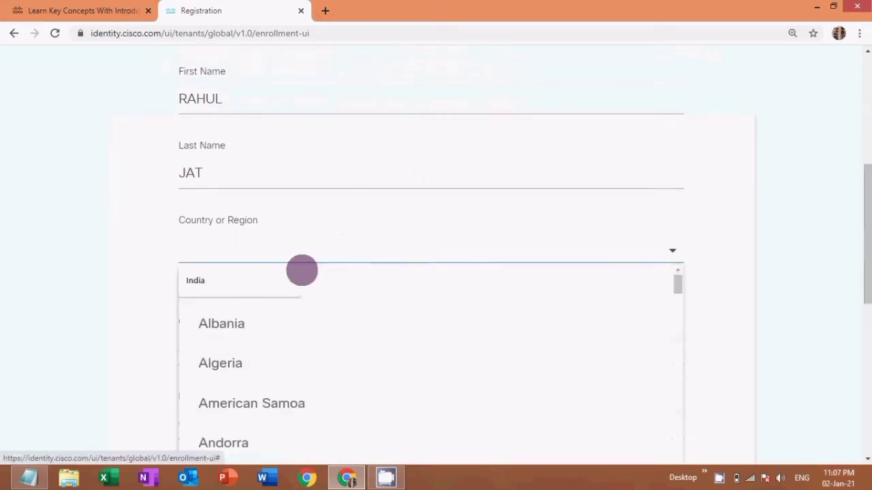
left_click(230, 278)
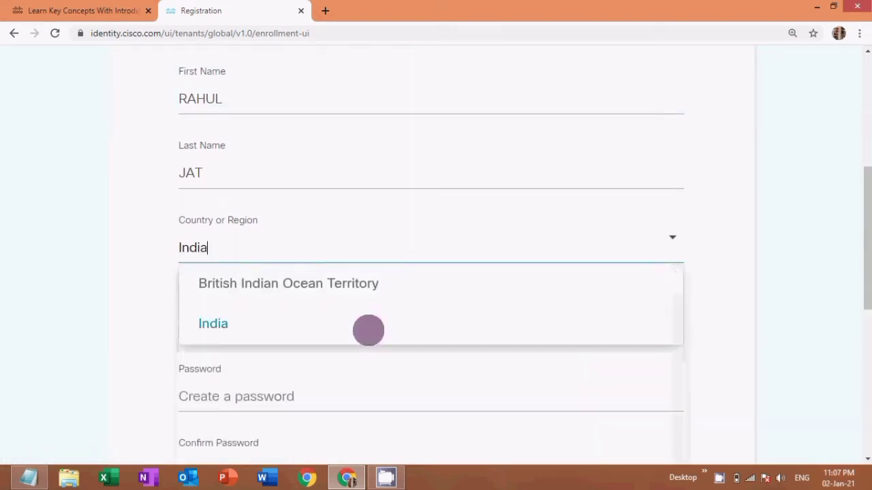
left_click(256, 325)
- Enter the account password in Password and Confirm Password
left_click_drag(866, 243, 866, 302)
left_click(332, 231)
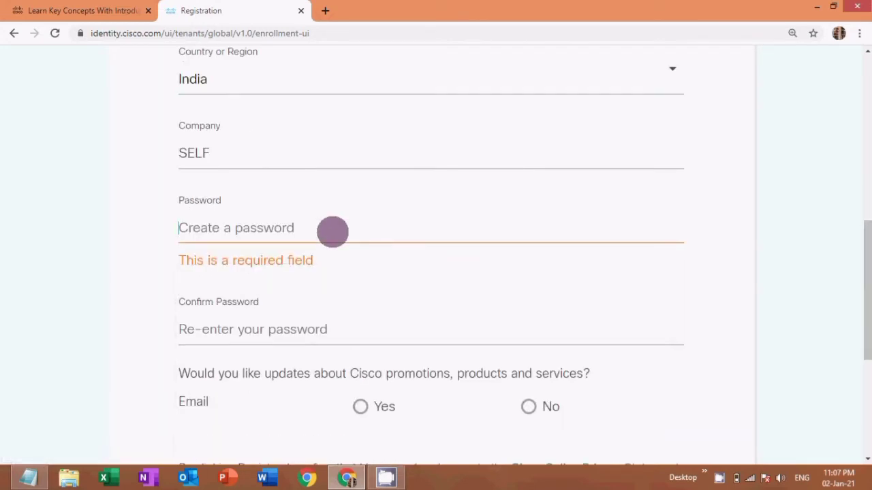
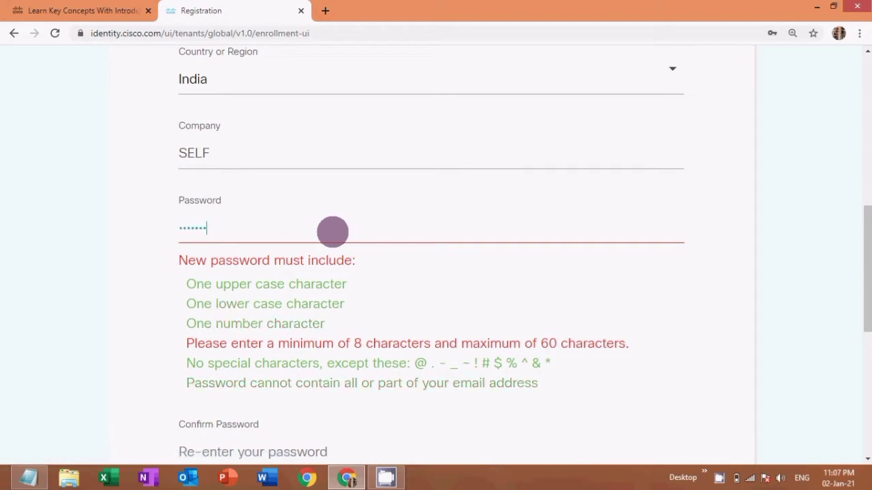
left_click(282, 306)
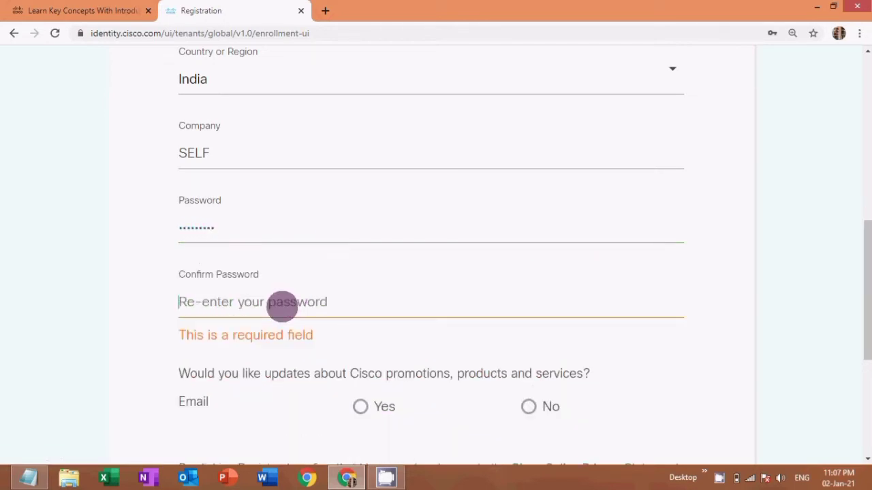
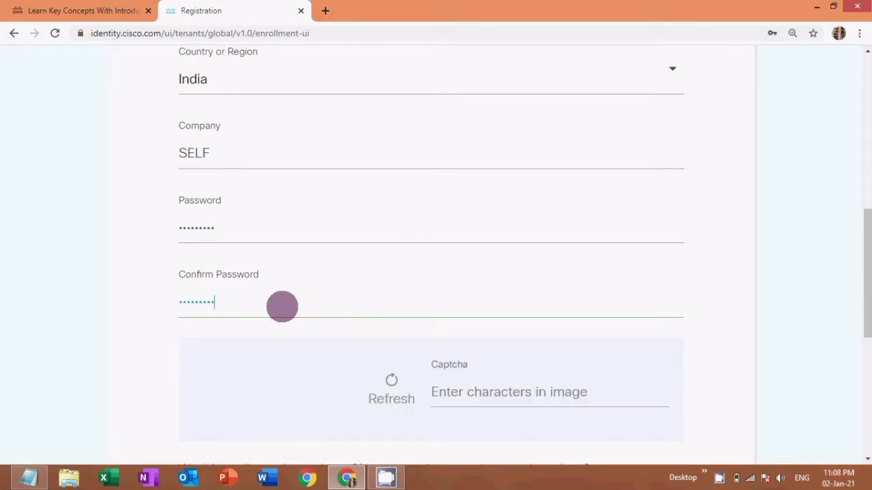
- Enter the image captcha digits, choose No for promotional emails, and register the account
left_click_drag(865, 243, 865, 291)
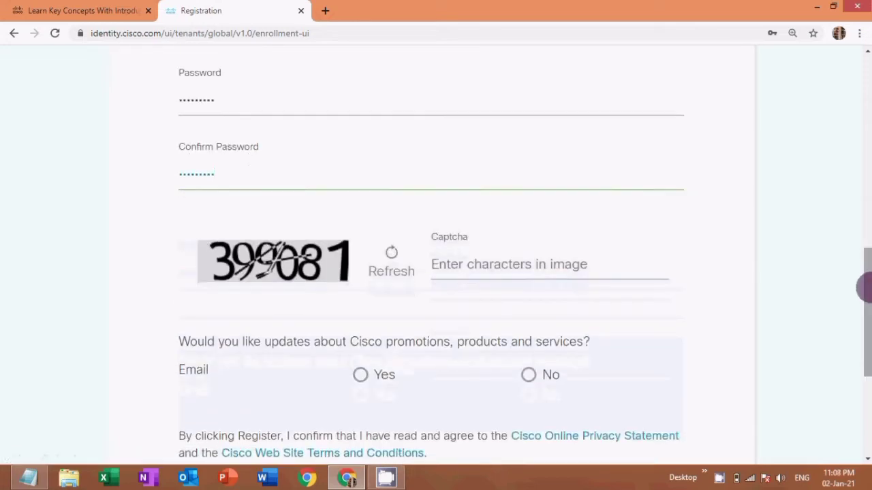
left_click(519, 265)
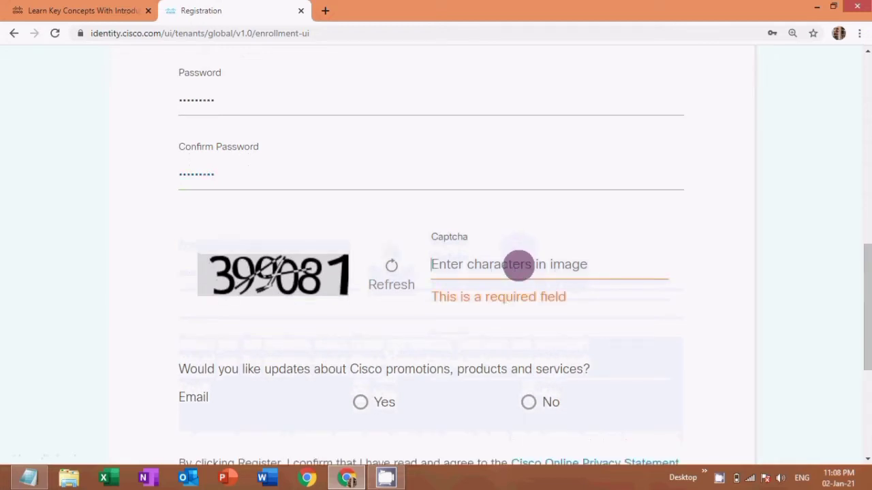
type("3990")
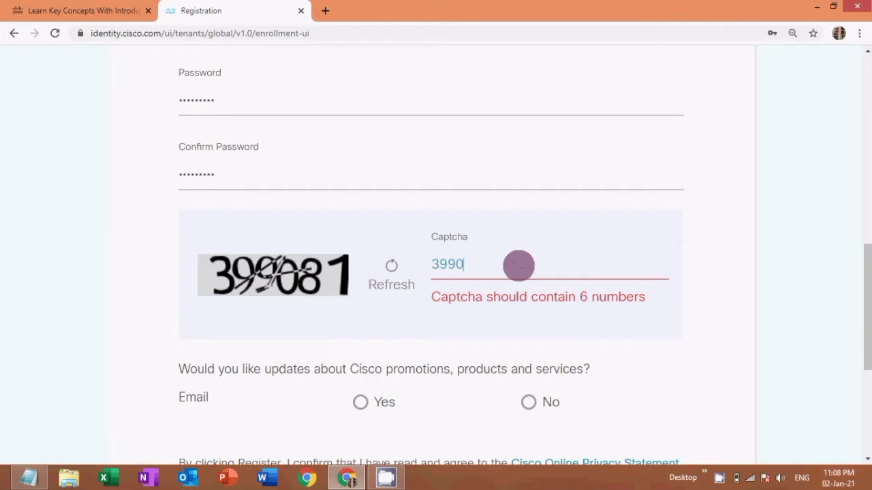
type("81")
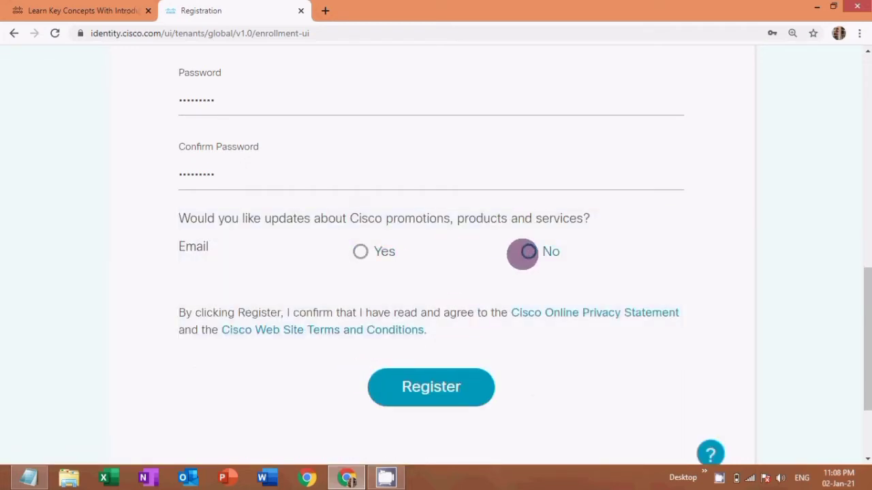
left_click(528, 252)
left_click(431, 386)
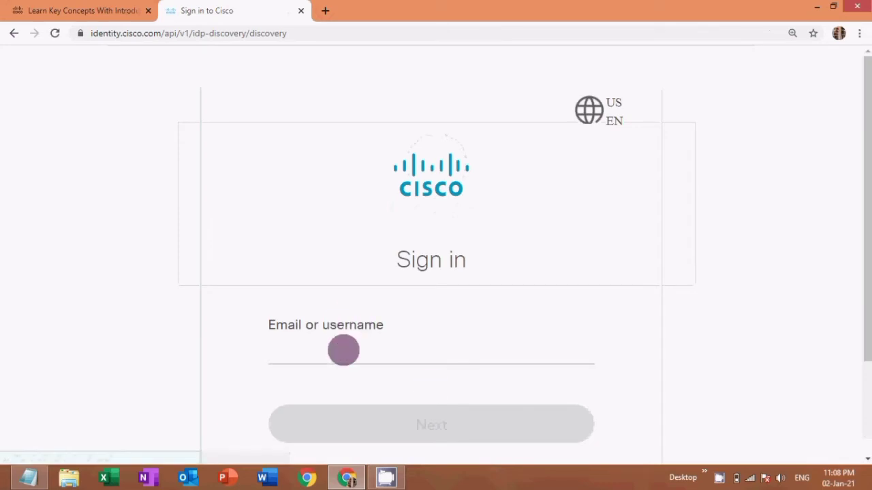
- Sign in with the new account's email address and password
left_click(343, 350)
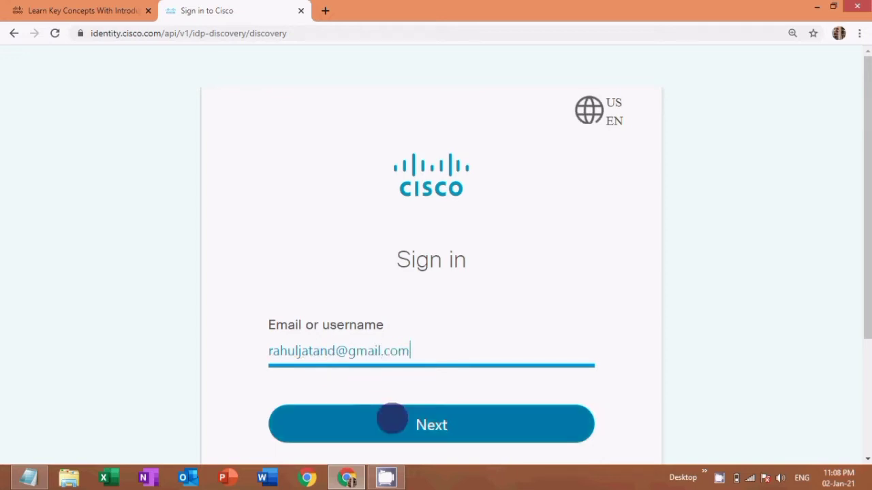
left_click(392, 419)
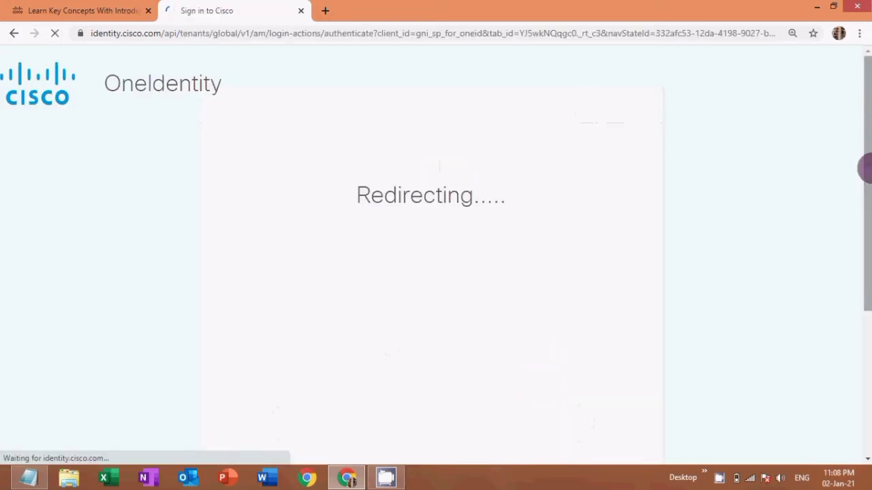
scroll(522, 238, "down", 1)
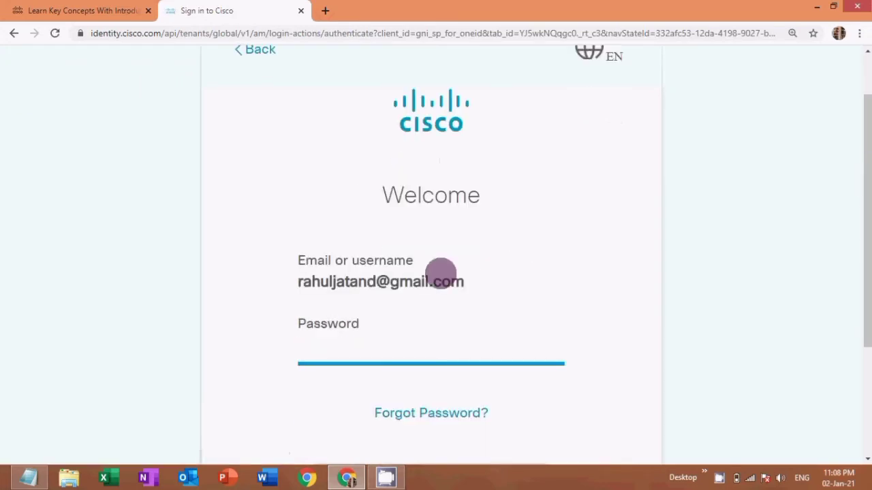
type("*")
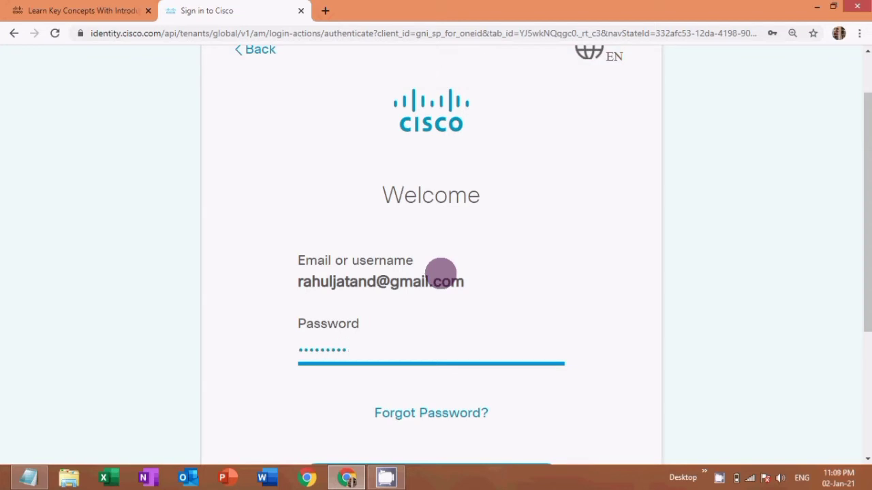
left_click_drag(866, 244, 859, 301)
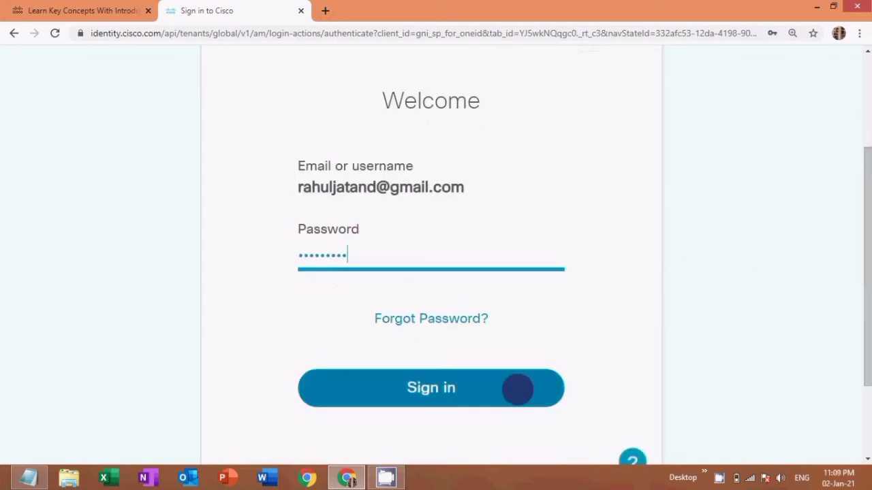
left_click(495, 397)
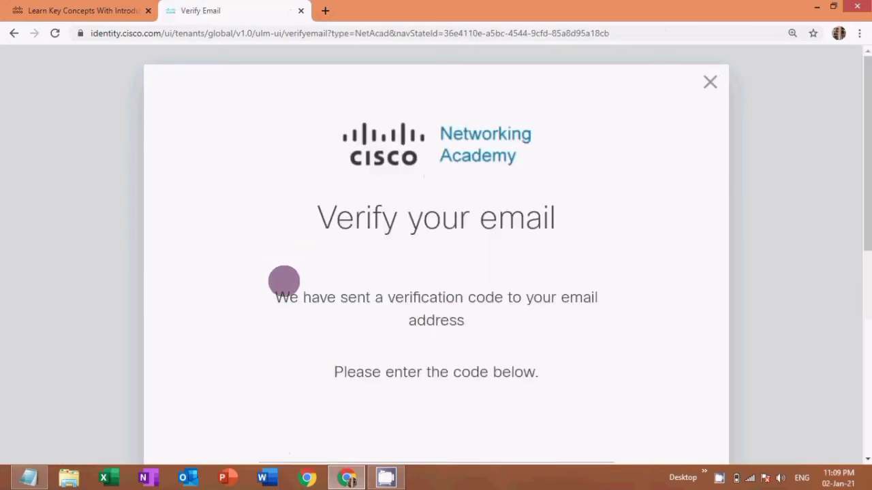
- Enter the six-digit code emailed to the account and verify the email
left_click_drag(311, 300, 588, 313)
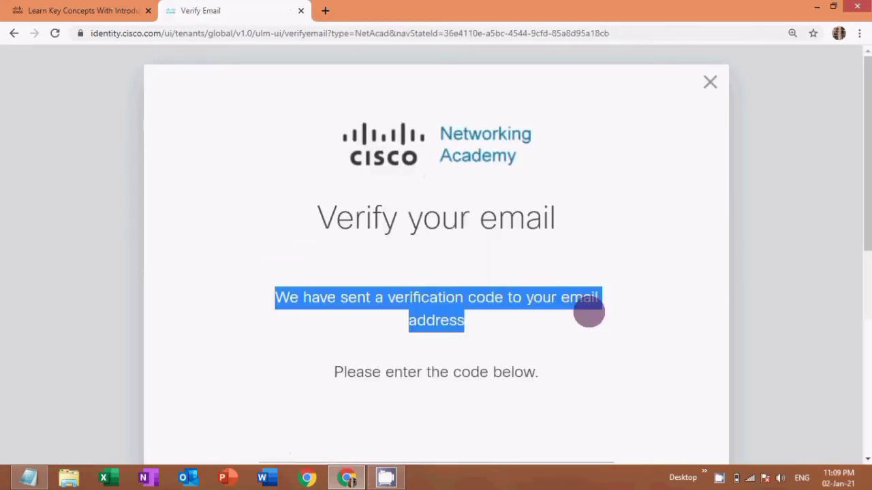
left_click_drag(545, 364, 317, 375)
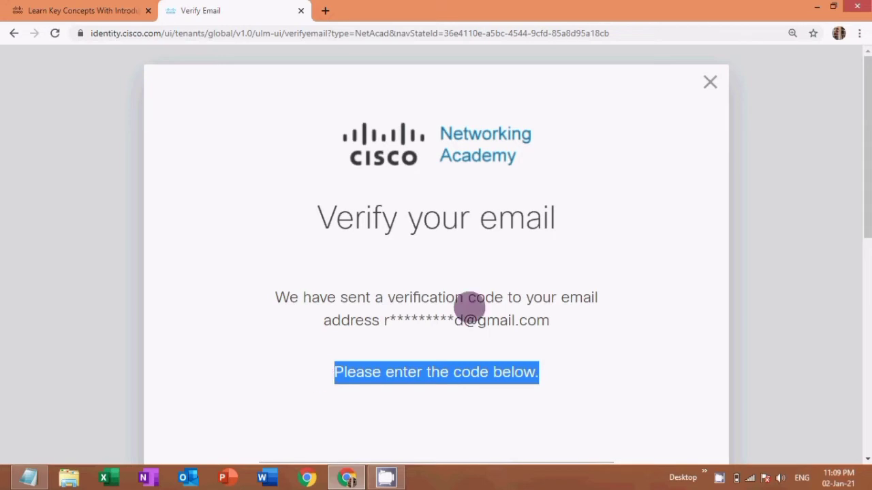
left_click_drag(864, 191, 864, 223)
left_click(416, 372)
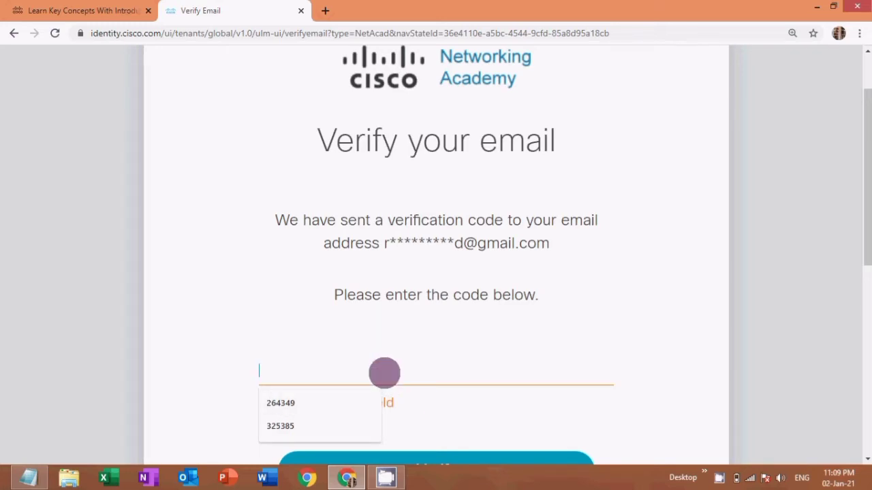
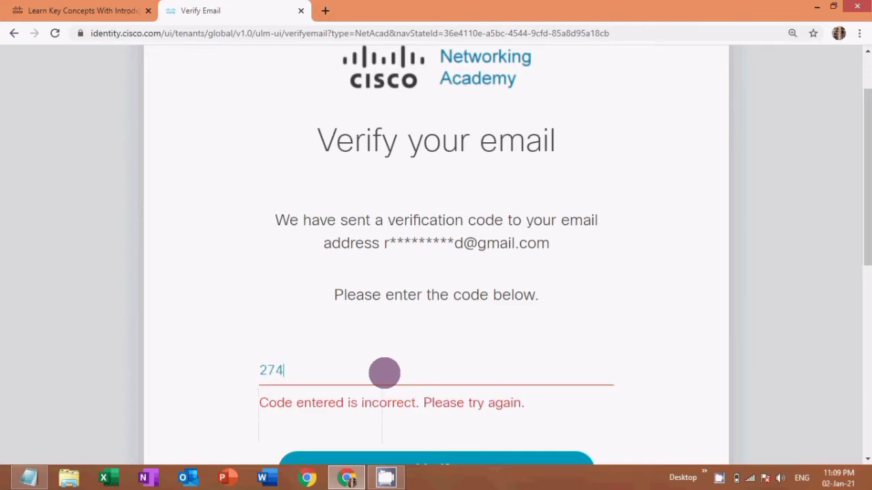
left_click(385, 434)
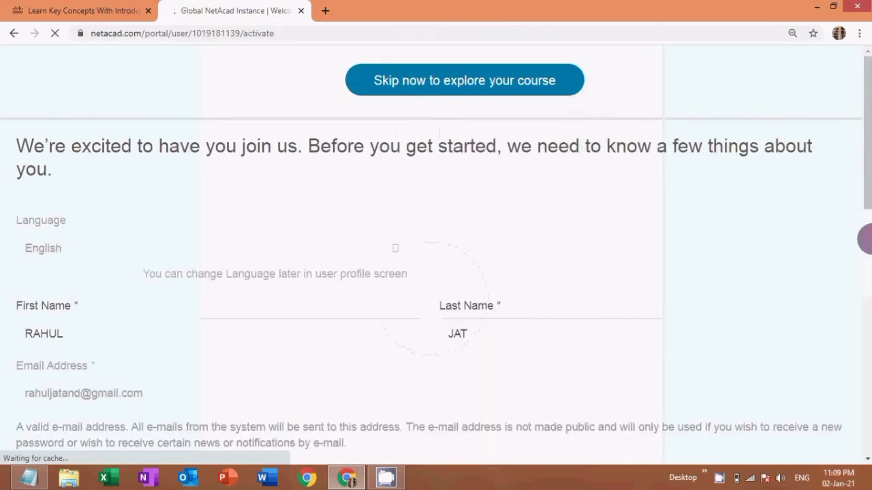
- Set the State to Rajasthan, correcting an accidental Sikkim choice
left_click_drag(864, 79, 865, 220)
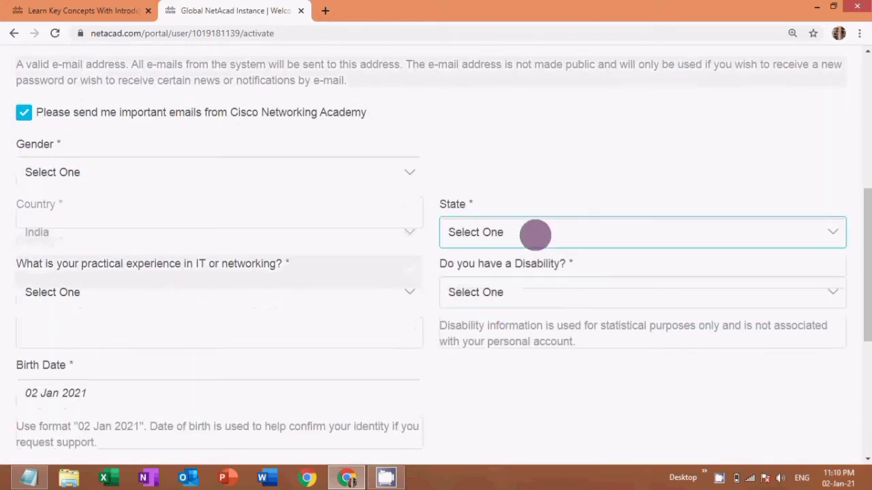
left_click(531, 232)
key("r")
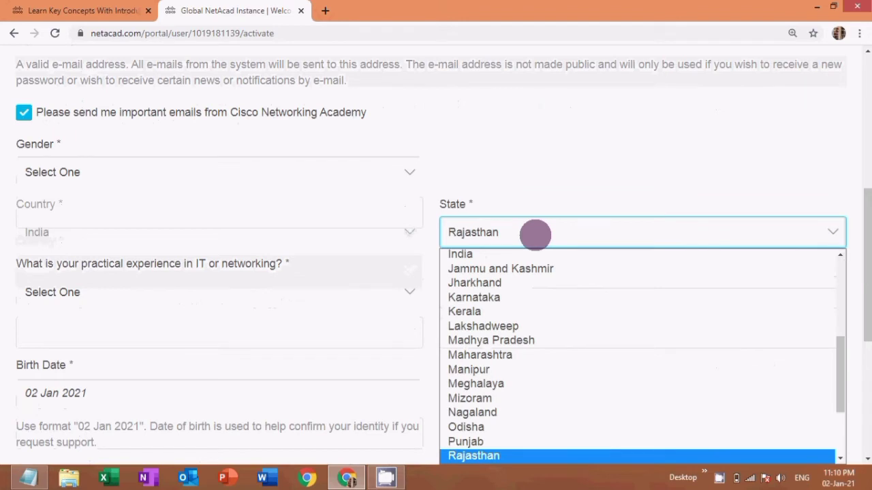
scroll(473, 457, "down", 1)
left_click(473, 456)
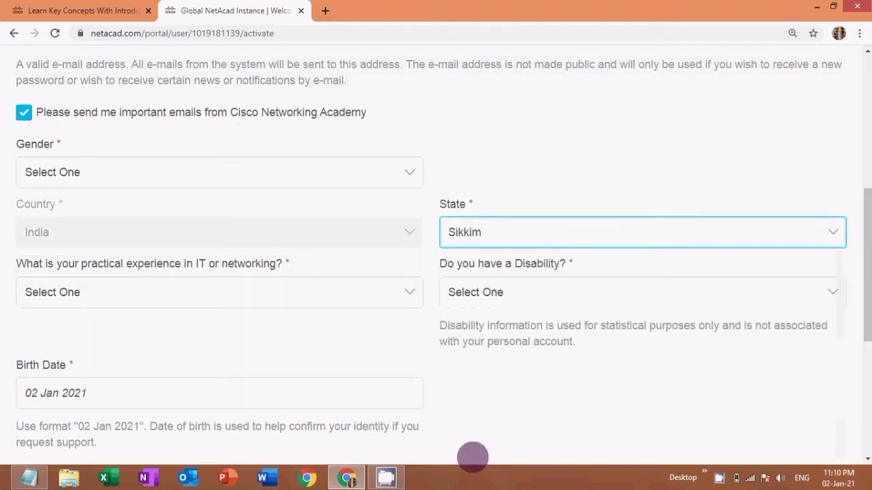
left_click(516, 230)
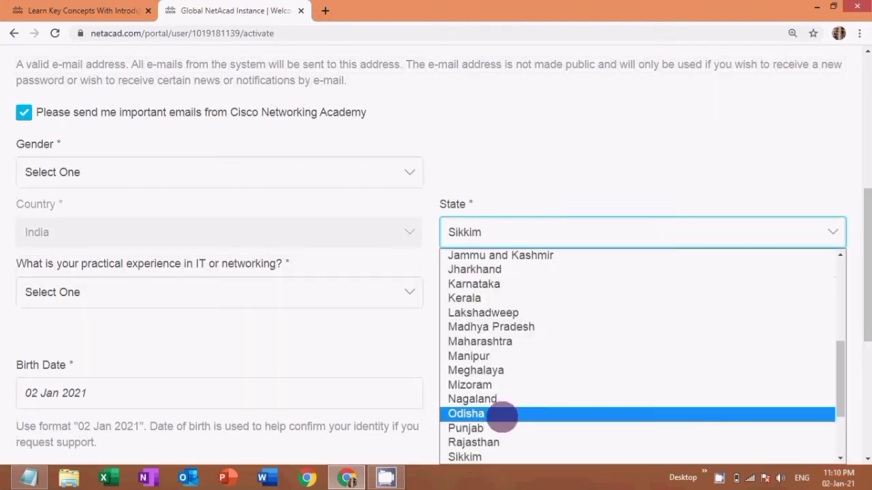
left_click(496, 442)
left_click_drag(862, 227, 866, 269)
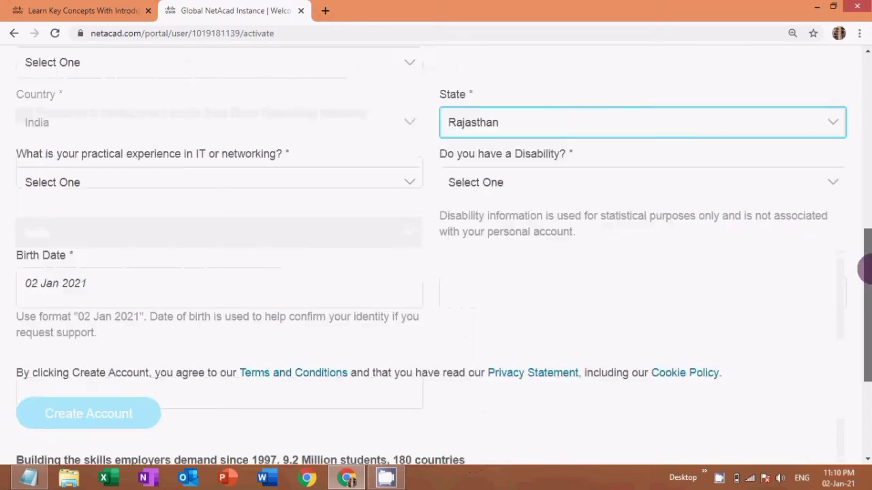
- Set IT experience to One to Three Years and answer No to disability
left_click(145, 182)
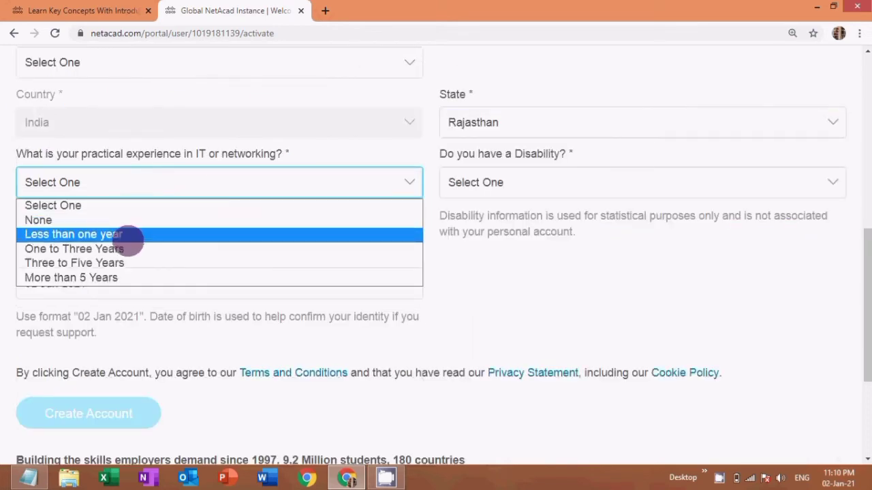
left_click(128, 249)
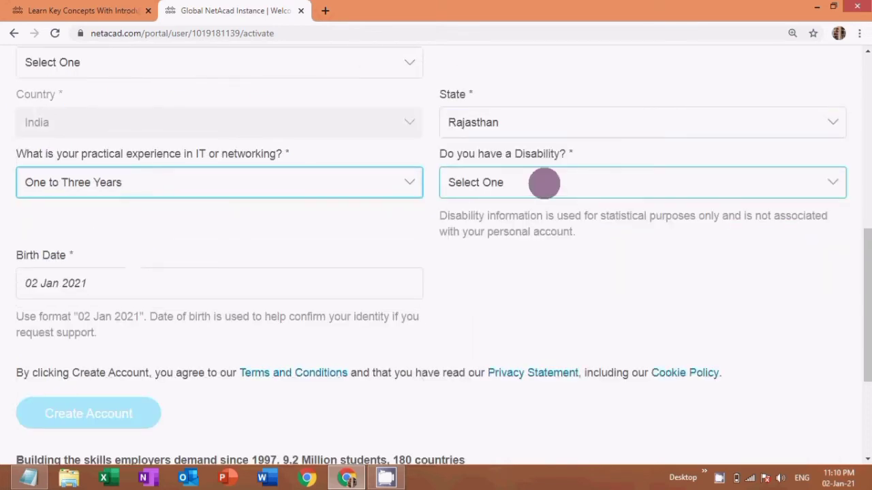
left_click(543, 182)
left_click(499, 235)
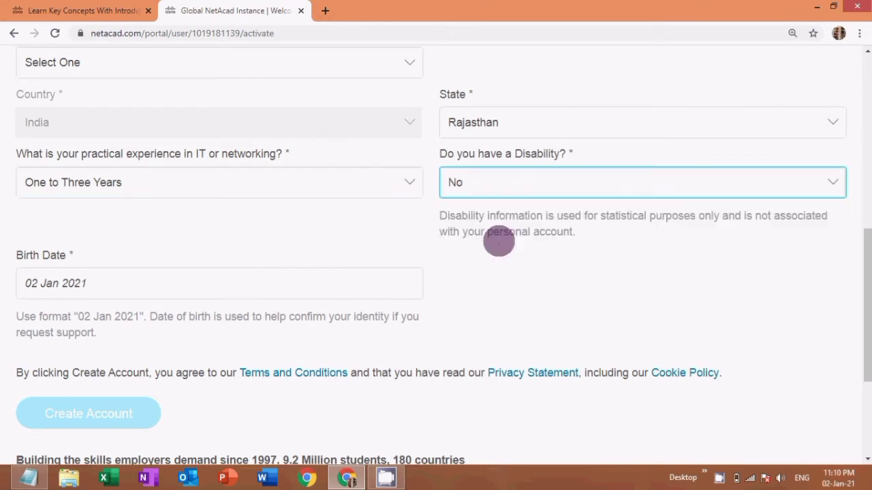
- Set the Birth Date to 29 February 2000 using the calendar
left_click(117, 294)
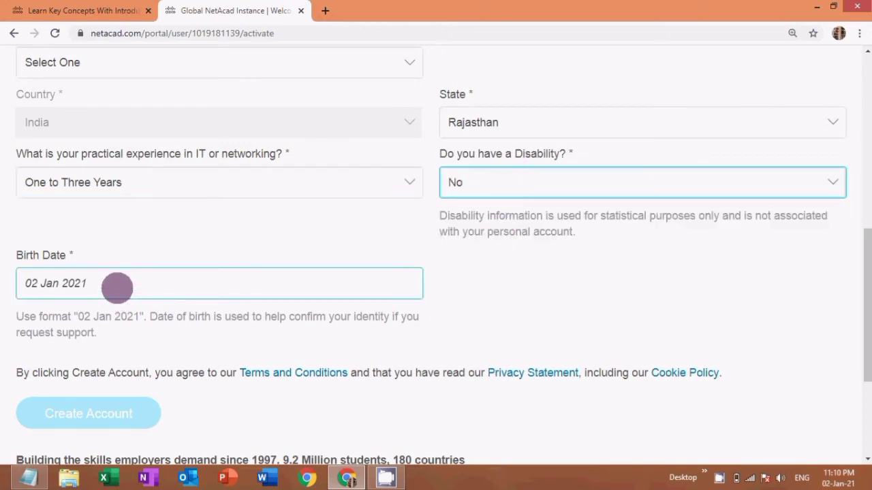
left_click(117, 288)
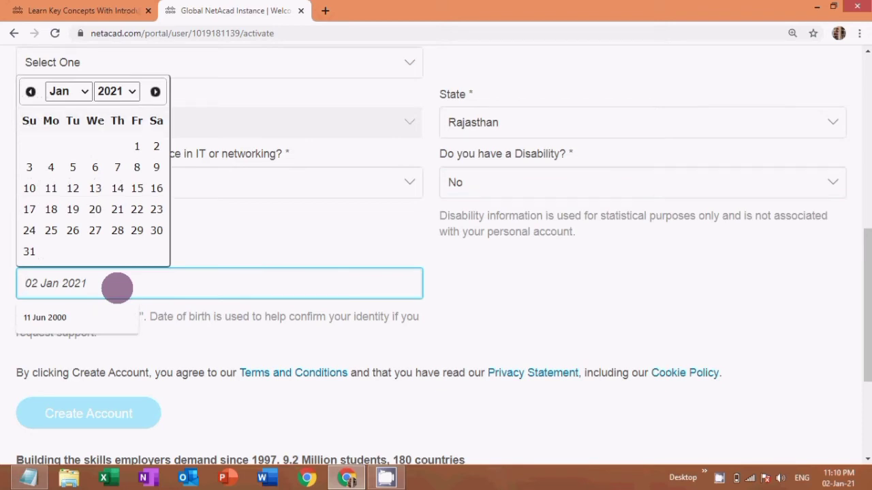
type("28")
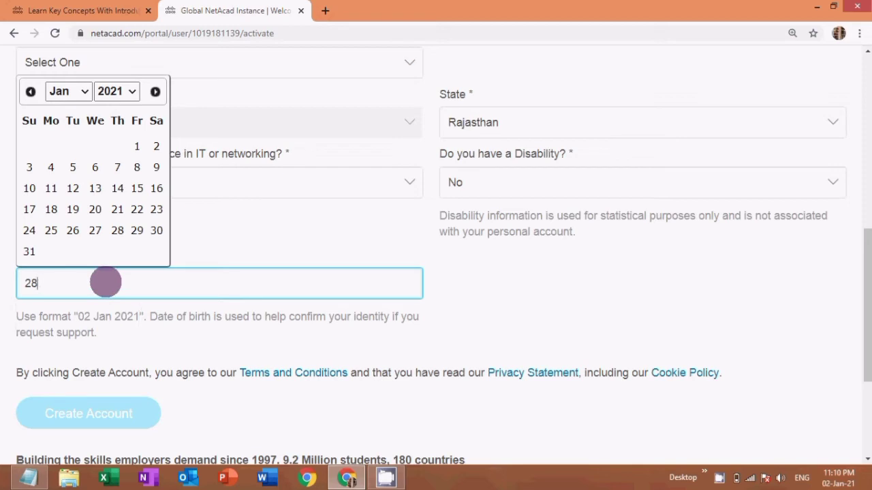
left_click(85, 90)
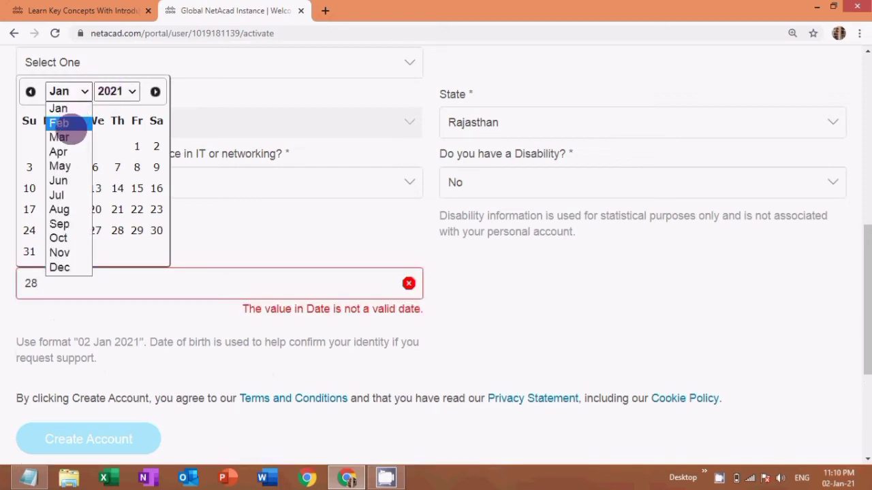
left_click(68, 123)
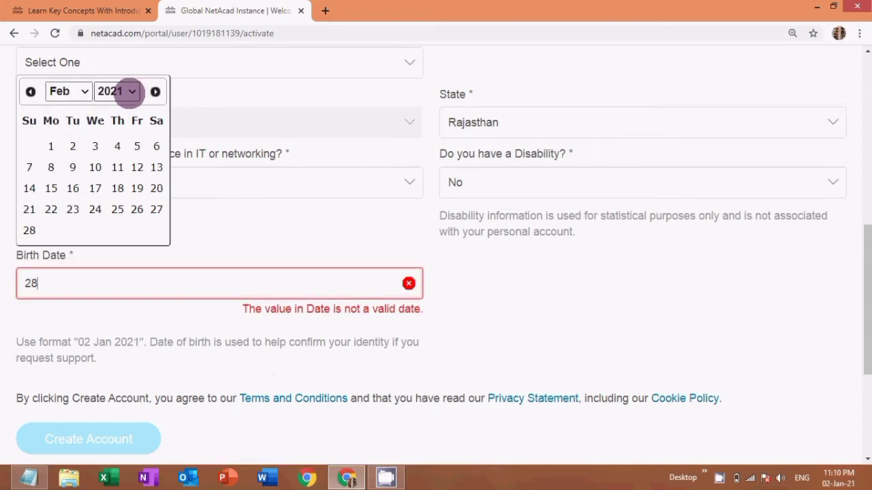
left_click(130, 91)
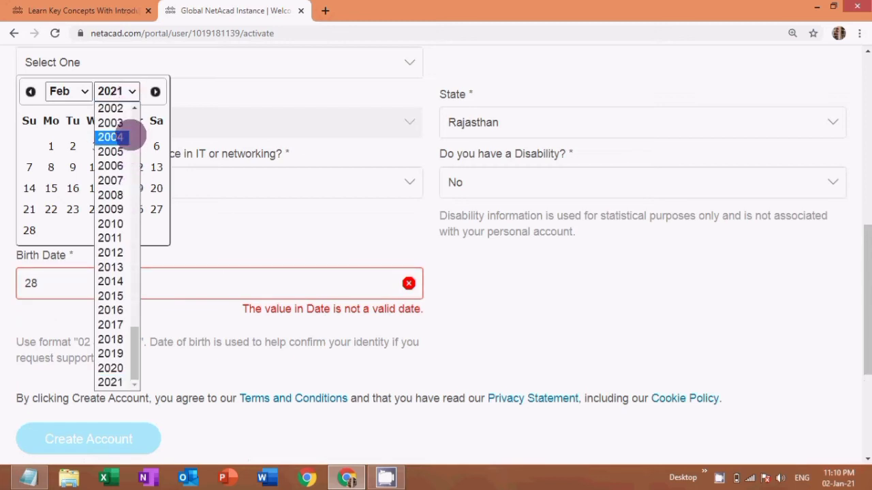
scroll(137, 344, "up", 1)
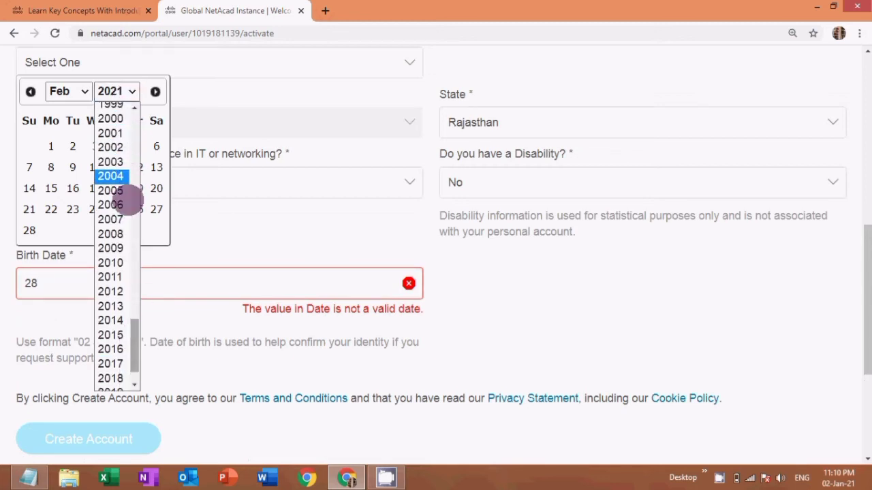
left_click(111, 119)
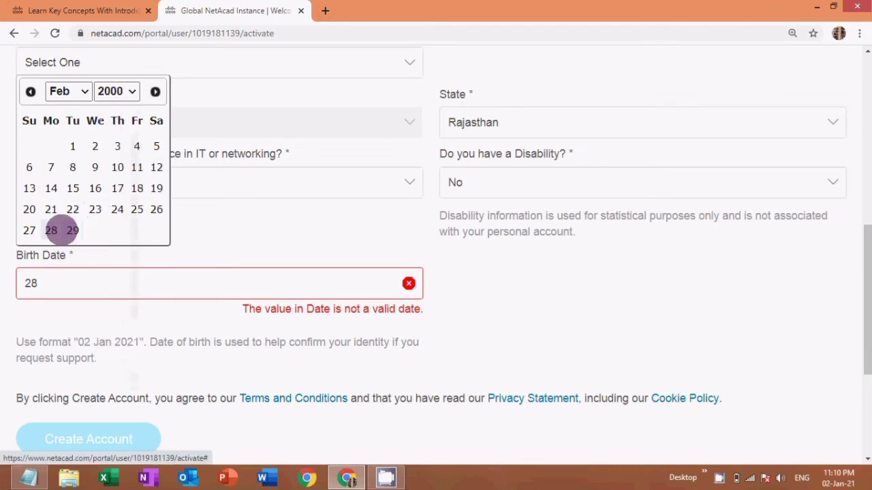
left_click(72, 230)
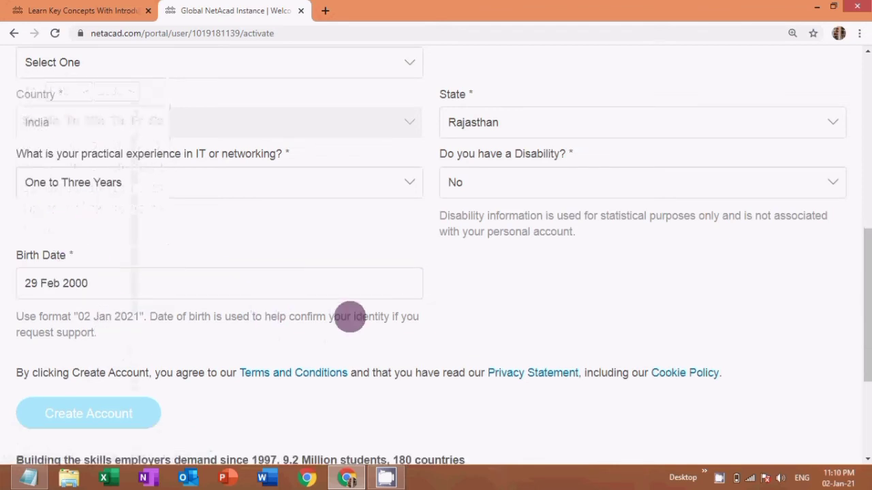
- Change IT experience to Less than one year
left_click_drag(865, 253, 865, 297)
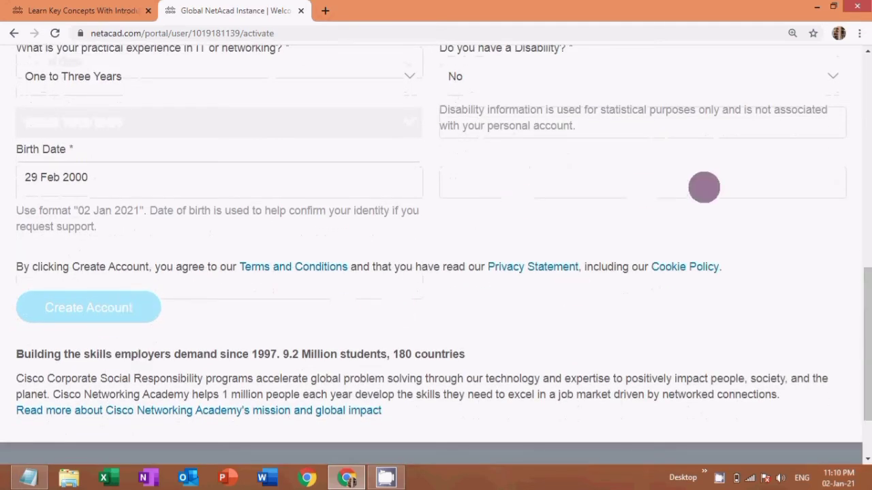
left_click_drag(865, 285, 864, 262)
scroll(865, 190, "down", 1)
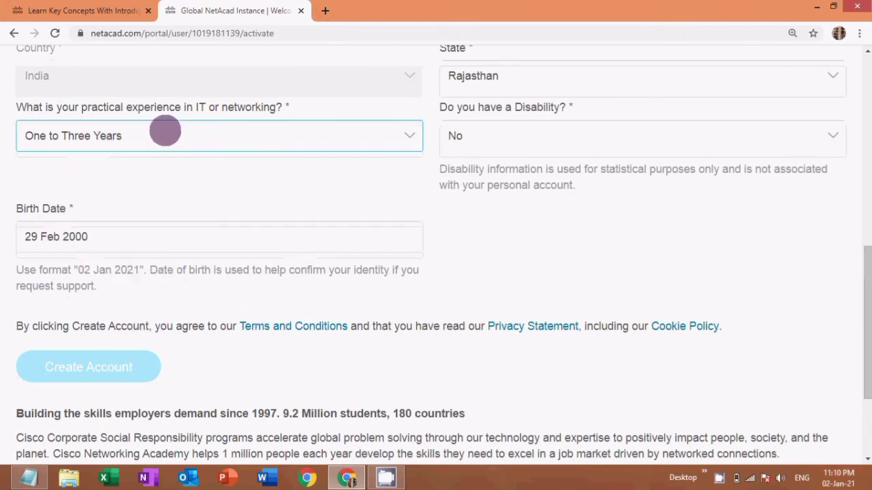
left_click(164, 131)
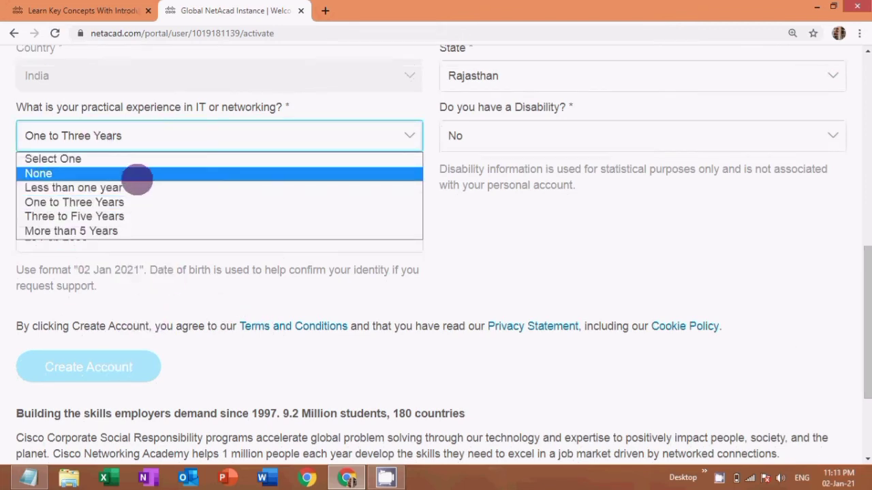
left_click(137, 186)
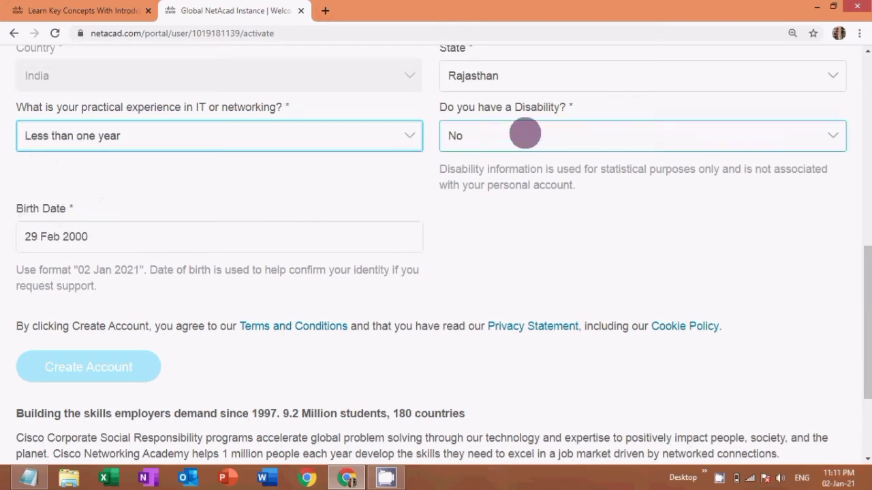
- Set gender to Male and create the account
left_click_drag(864, 252, 865, 221)
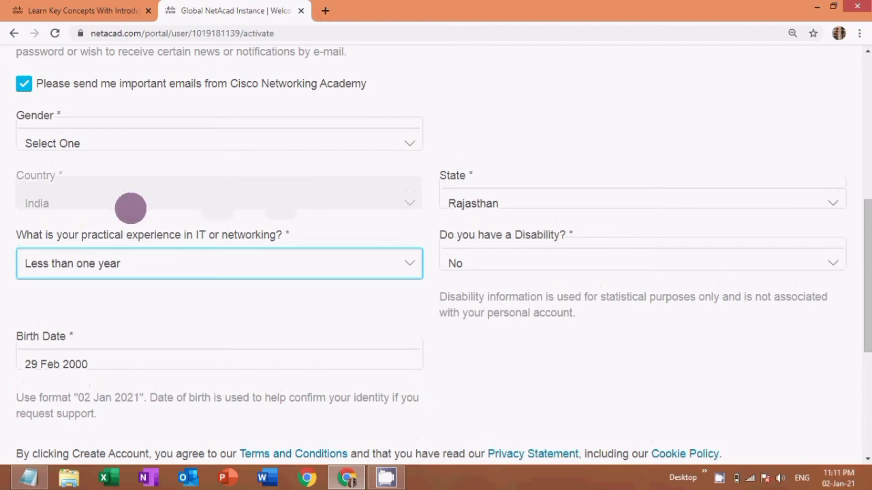
left_click(119, 194)
left_click(115, 150)
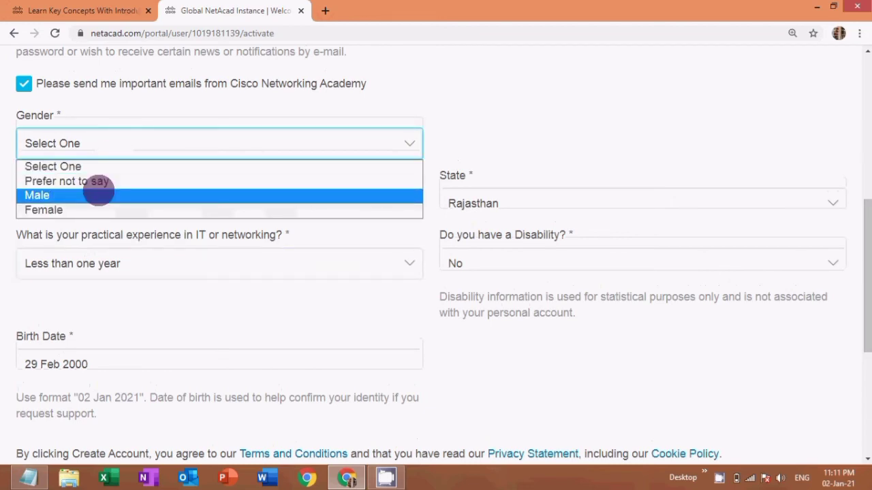
left_click(95, 190)
left_click_drag(866, 213, 856, 298)
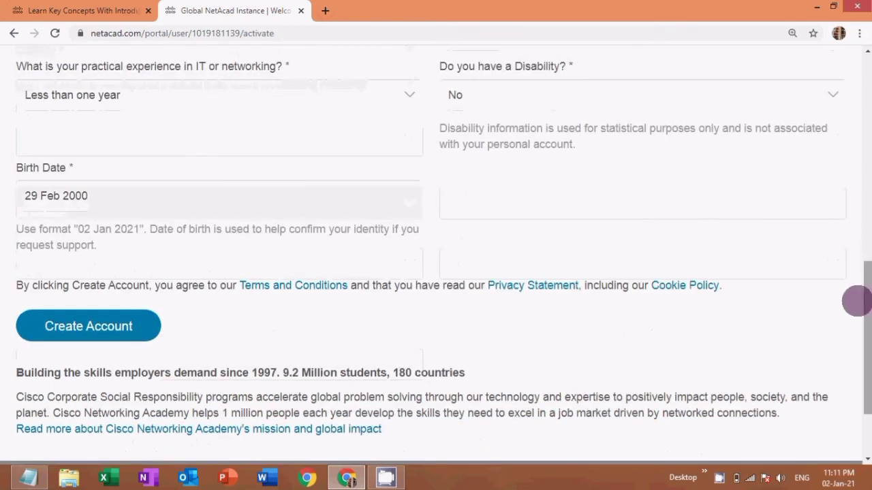
left_click(111, 325)
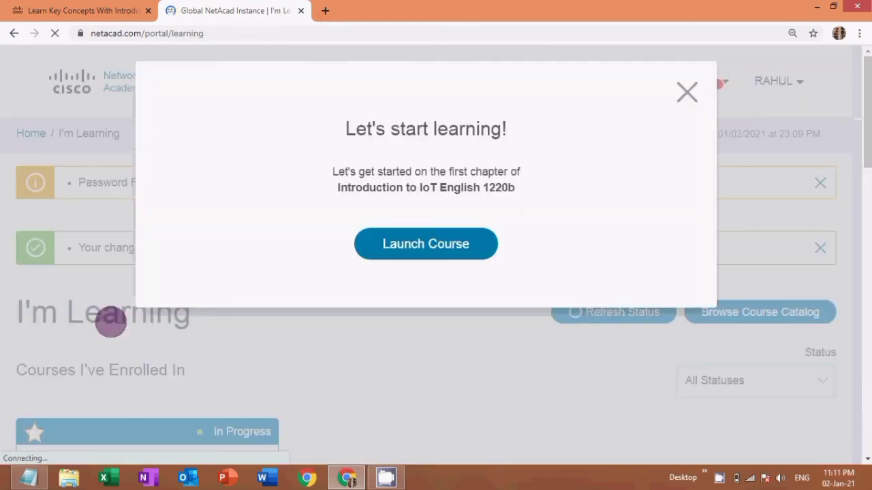
- Launch the Introduction to IoT course, end the welcome tour, and zoom the page to 125%
left_click(447, 243)
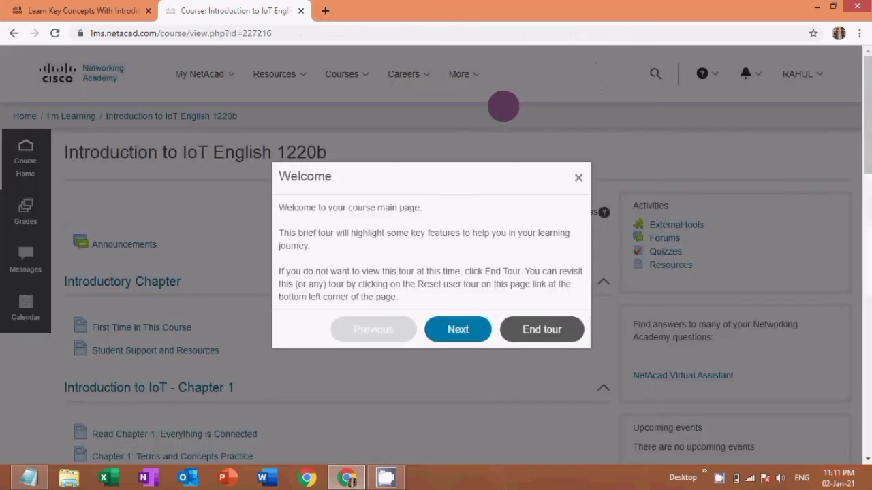
left_click(538, 332)
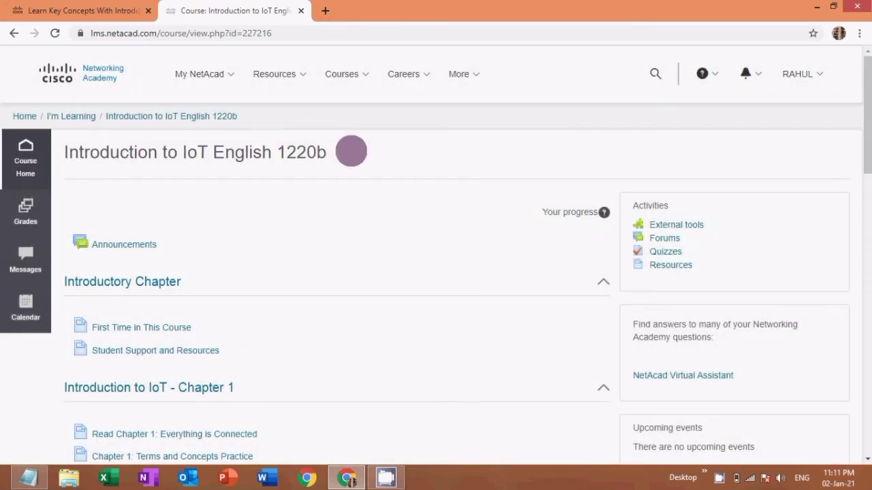
scroll(865, 158, "down", 1)
key("ctrl+plus")
key("ctrl+plus")
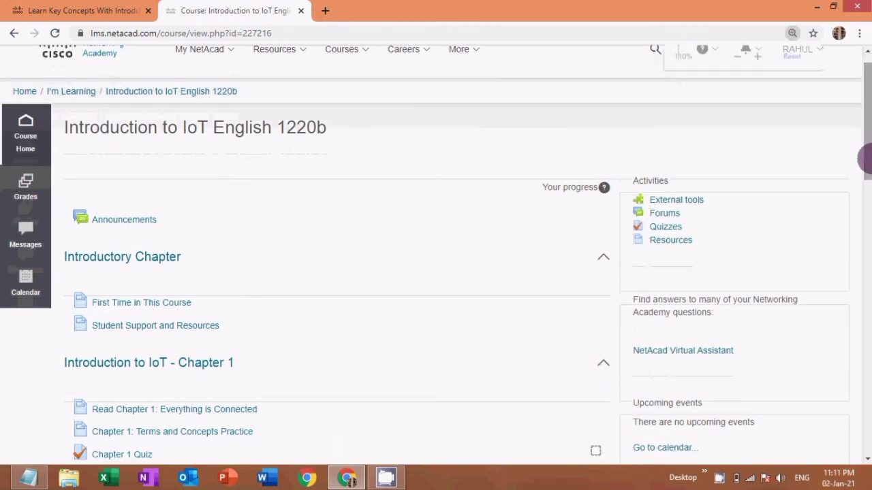
- Highlight the Certificate of Completion restriction note and the End of Course Assessment heading
left_click_drag(865, 136, 864, 358)
left_click_drag(271, 268, 74, 289)
left_click_drag(136, 303, 461, 299)
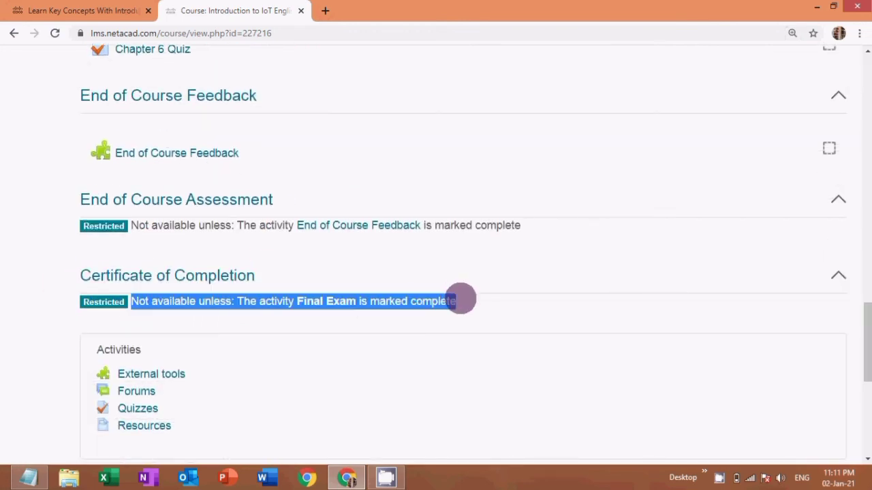
left_click_drag(272, 200, 68, 198)
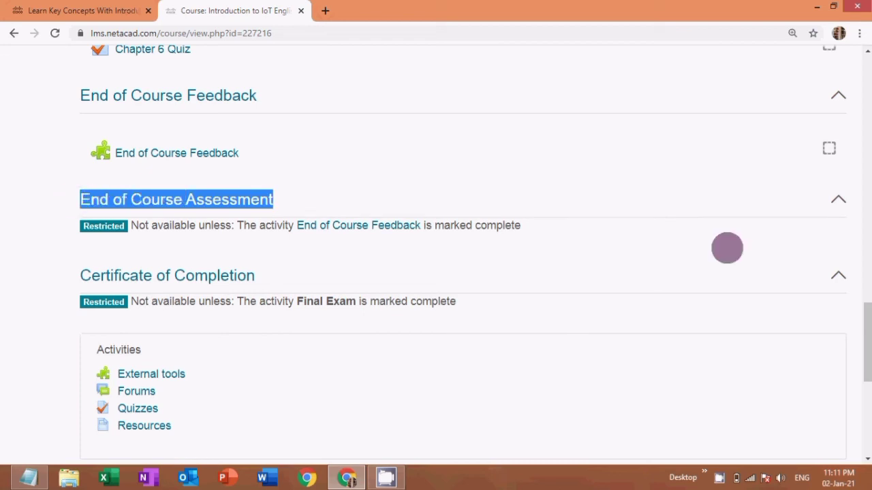
left_click_drag(864, 320, 865, 132)
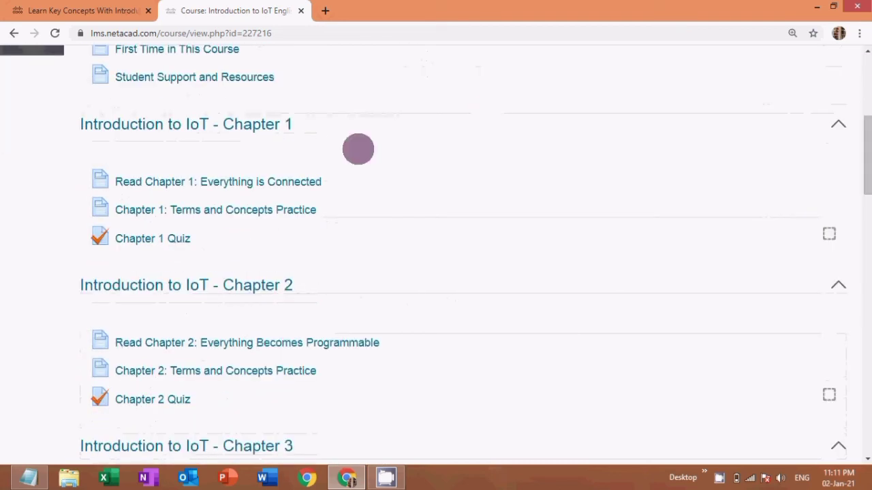
- Highlight the Chapter 1 and Chapter 2 Quiz entries, then open the Chapter 1 Quiz
triple_click(99, 238)
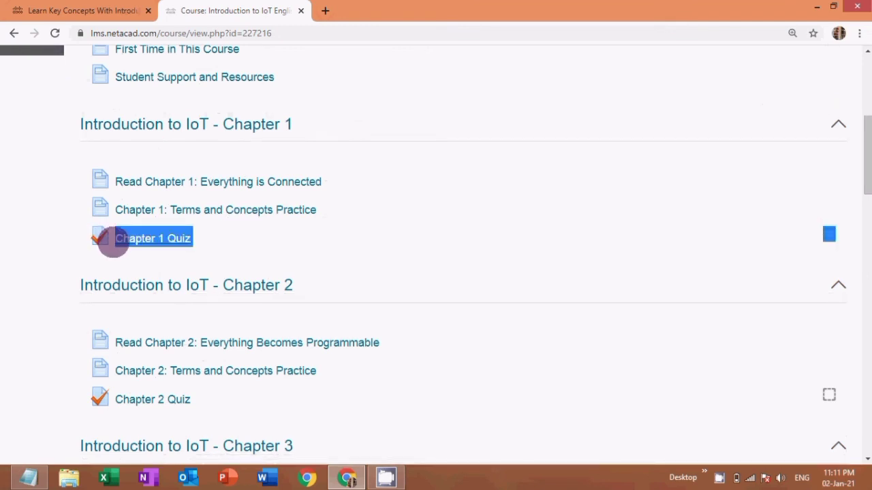
triple_click(128, 401)
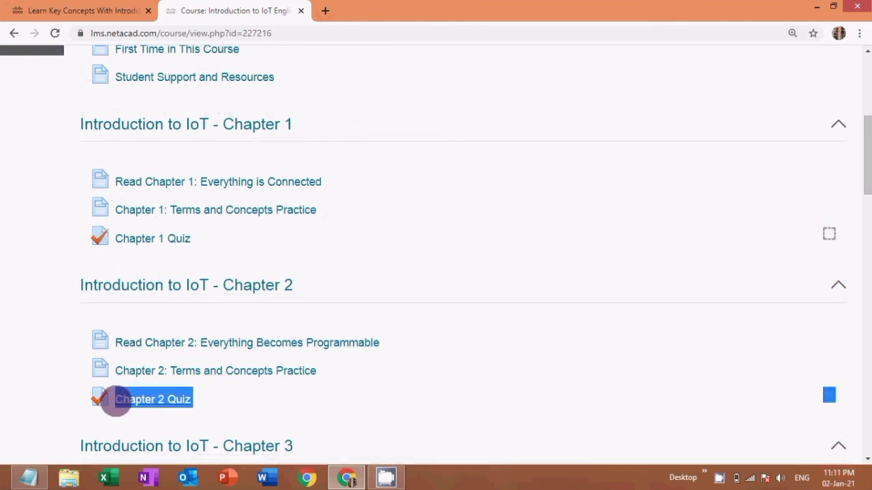
left_click(184, 239)
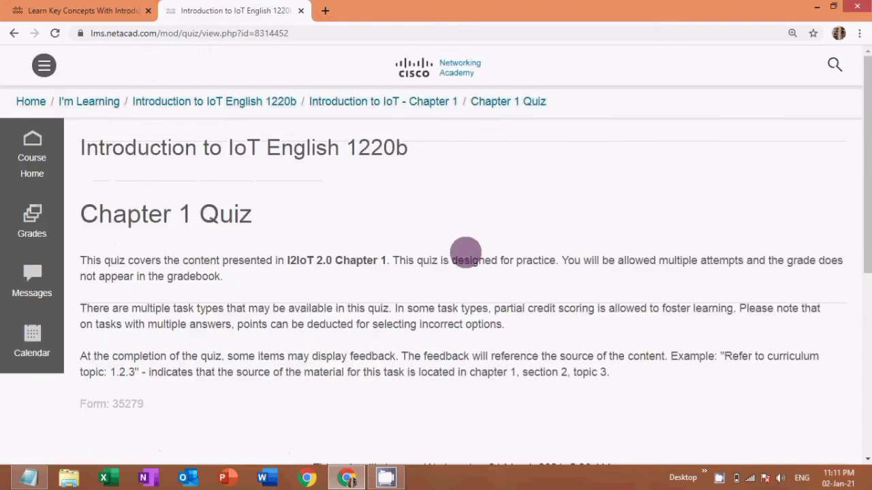
- Start a Chapter 1 Quiz attempt, review its questions, and return to the Chapter 1 section
scroll(461, 368, "down", 4)
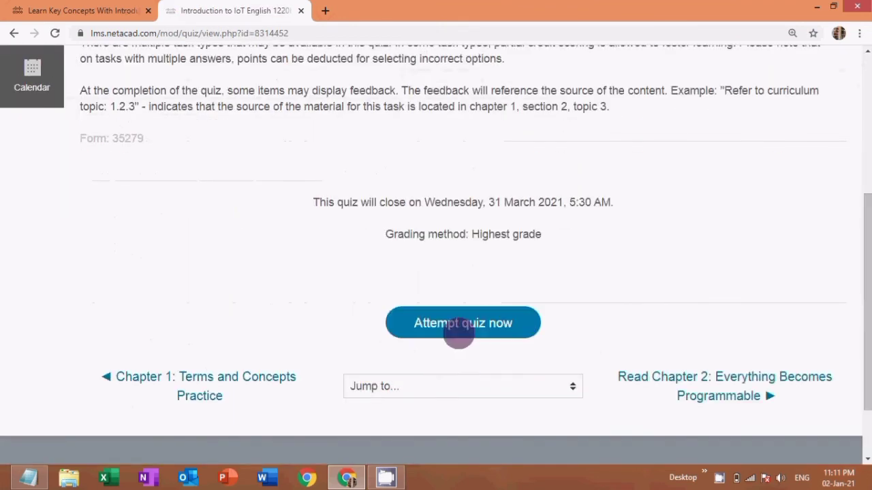
left_click(459, 333)
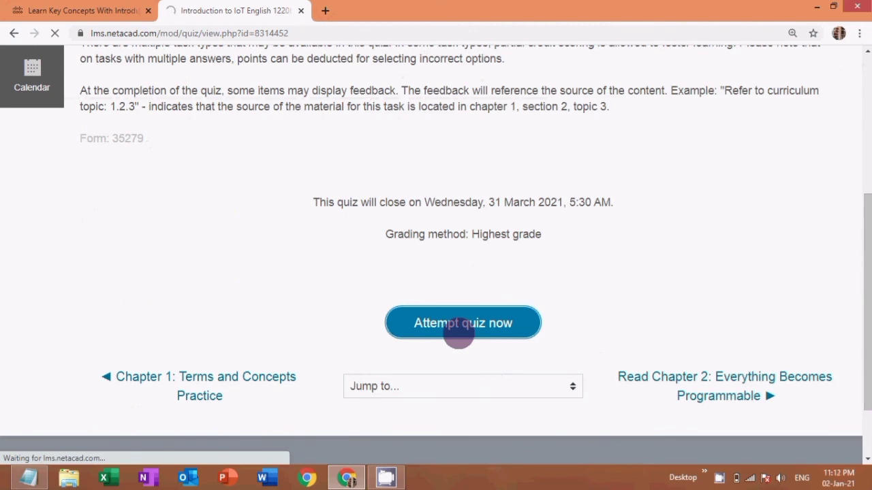
scroll(865, 252, "down", 10)
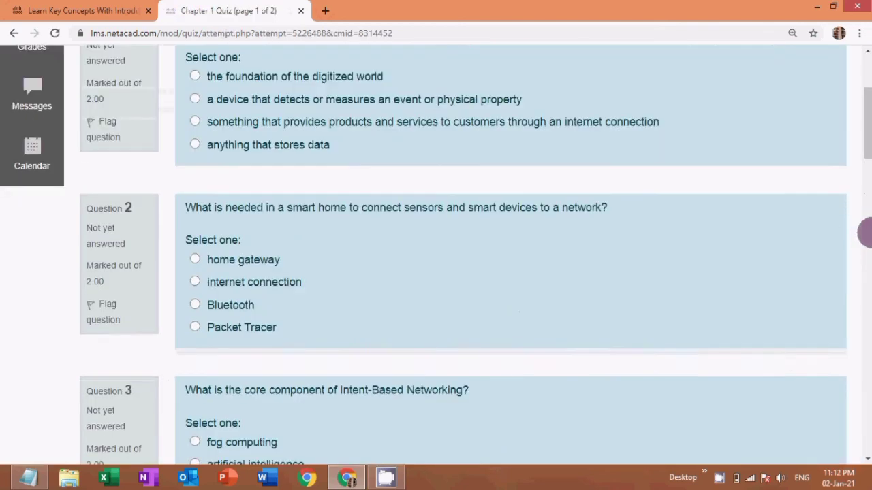
left_click_drag(864, 254, 865, 54)
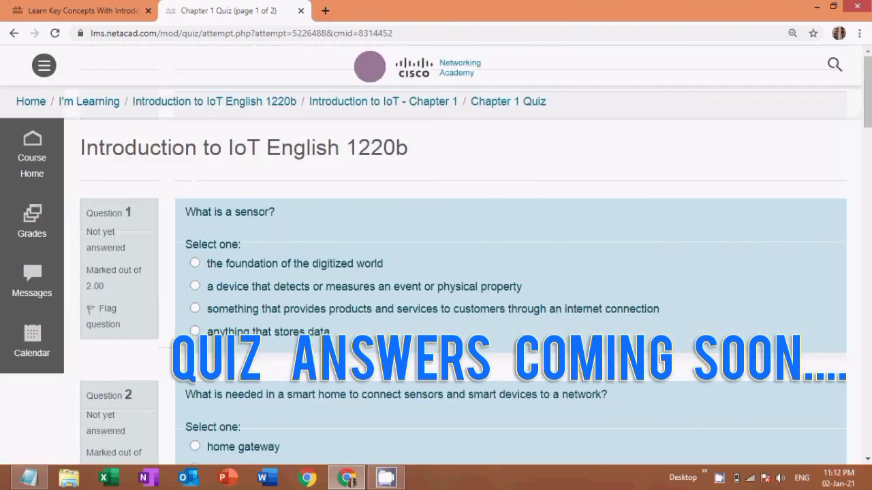
left_click(332, 101)
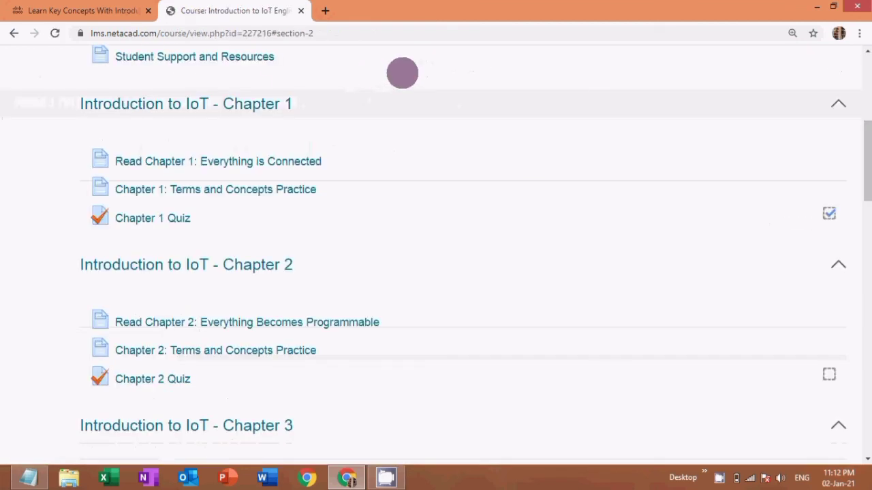
- Switch back to the 'Learn Key Concepts' tab showing the Introduction to IoT banner
left_click_drag(863, 141, 865, 56)
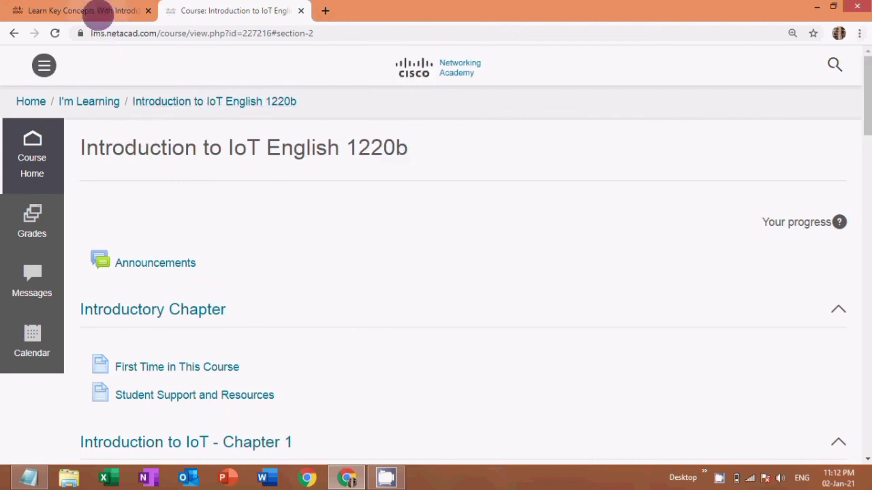
left_click(88, 11)
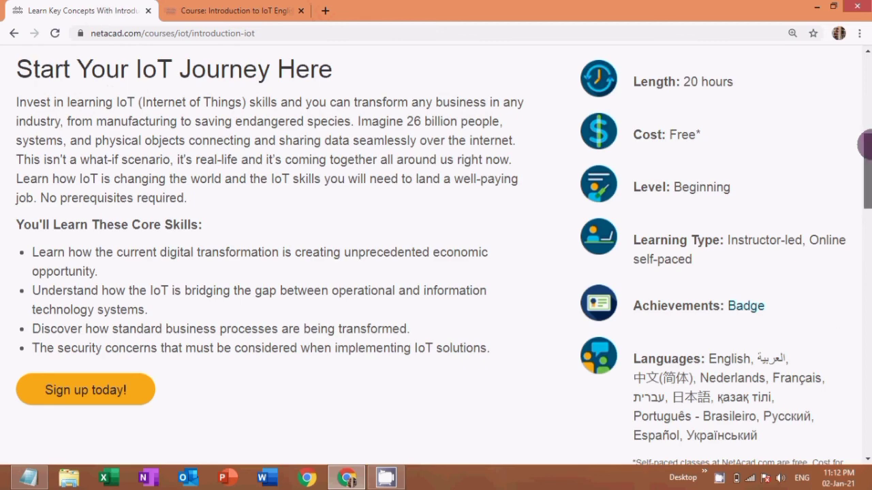
left_click_drag(863, 143, 864, 99)
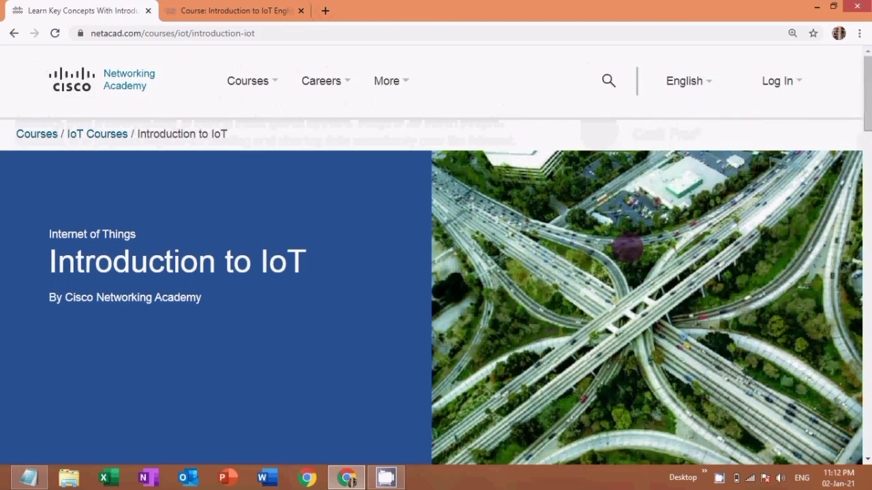